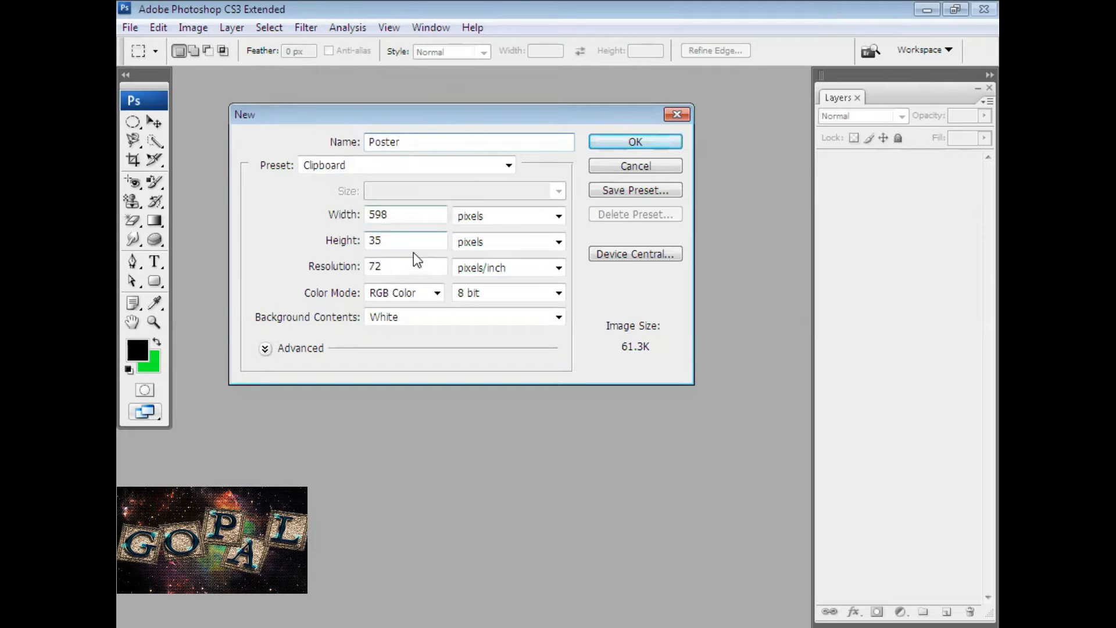
# Create the Poster document at 800 by 800 pixels with a resolution of 100 pixels/inch
pyautogui.click(403, 218)
pyautogui.moveTo(403, 218); pyautogui.dragTo(365, 215)
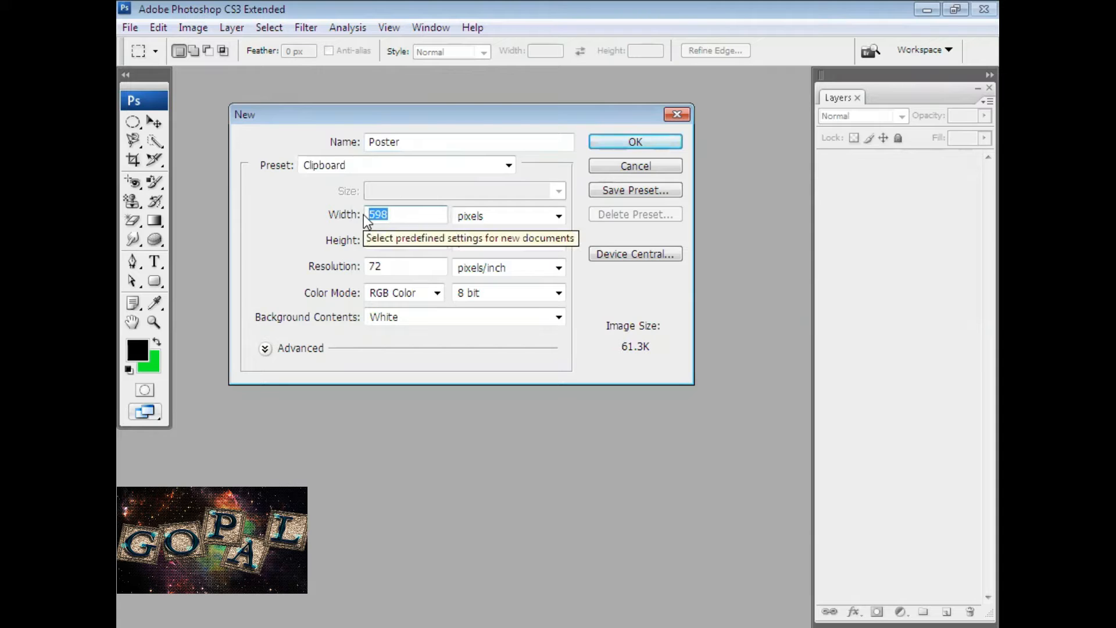
pyautogui.write('800')
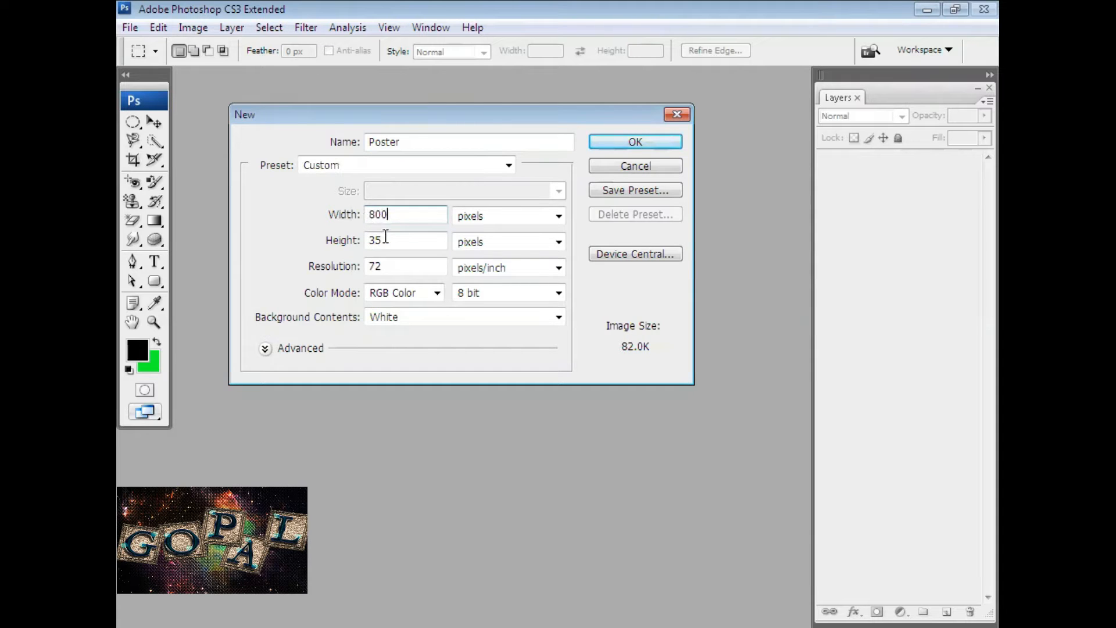
pyautogui.moveTo(386, 242); pyautogui.dragTo(364, 248)
pyautogui.write('800')
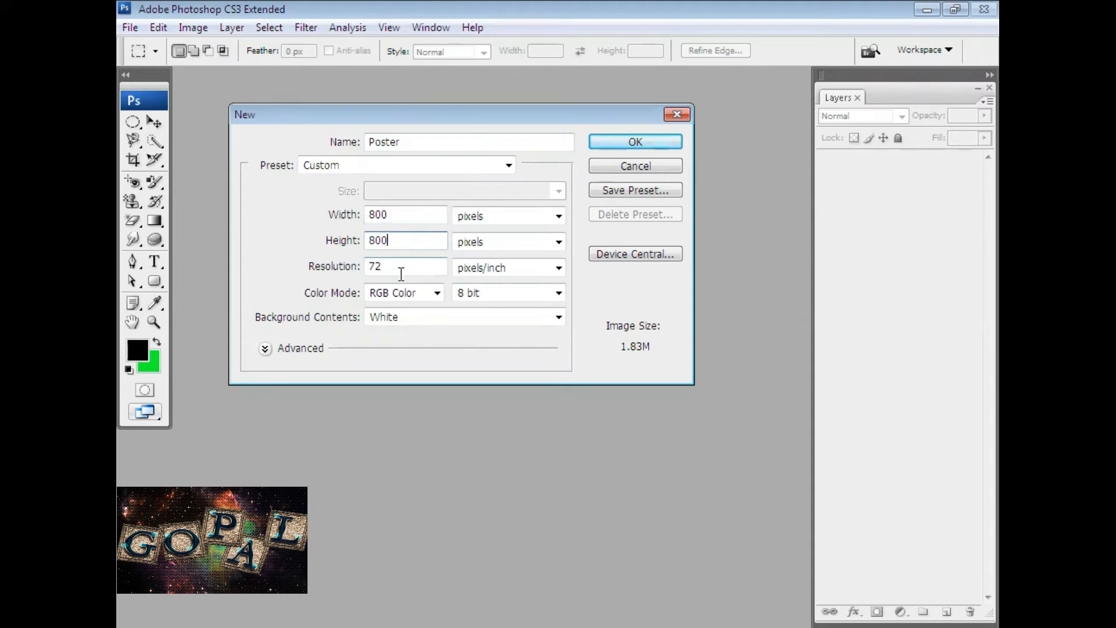
pyautogui.moveTo(401, 275); pyautogui.dragTo(364, 276)
pyautogui.write('100')
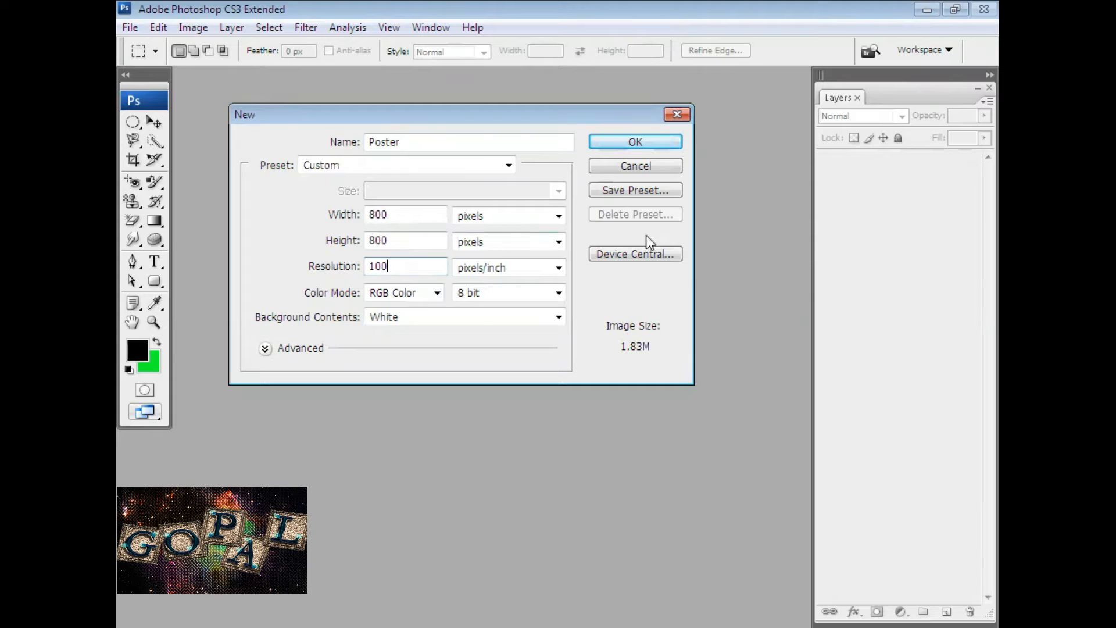
pyautogui.click(614, 143)
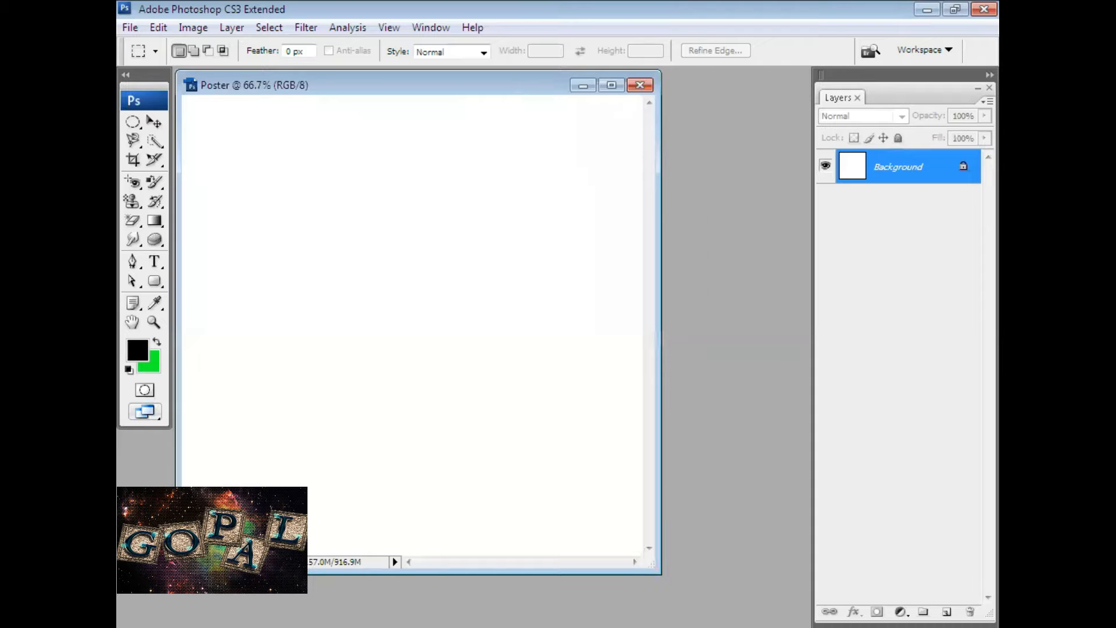
pyautogui.moveTo(521, 89); pyautogui.dragTo(561, 94)
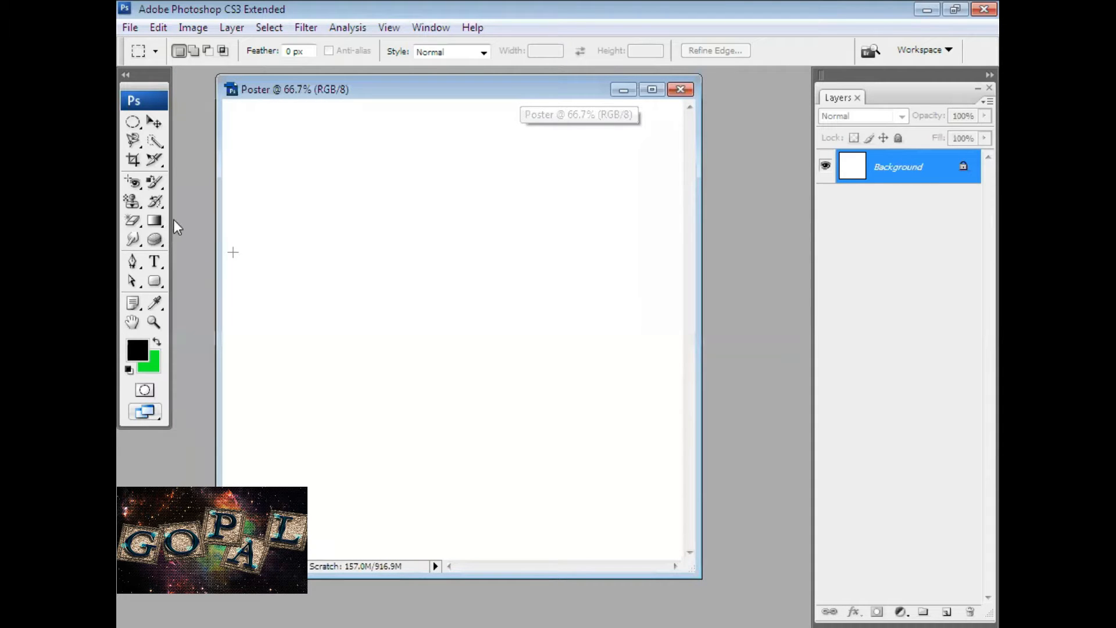
# Edit the Gradient tool's Spectrum gradient, removing all intermediate colour stops so only the two end stops remain
pyautogui.click(158, 221)
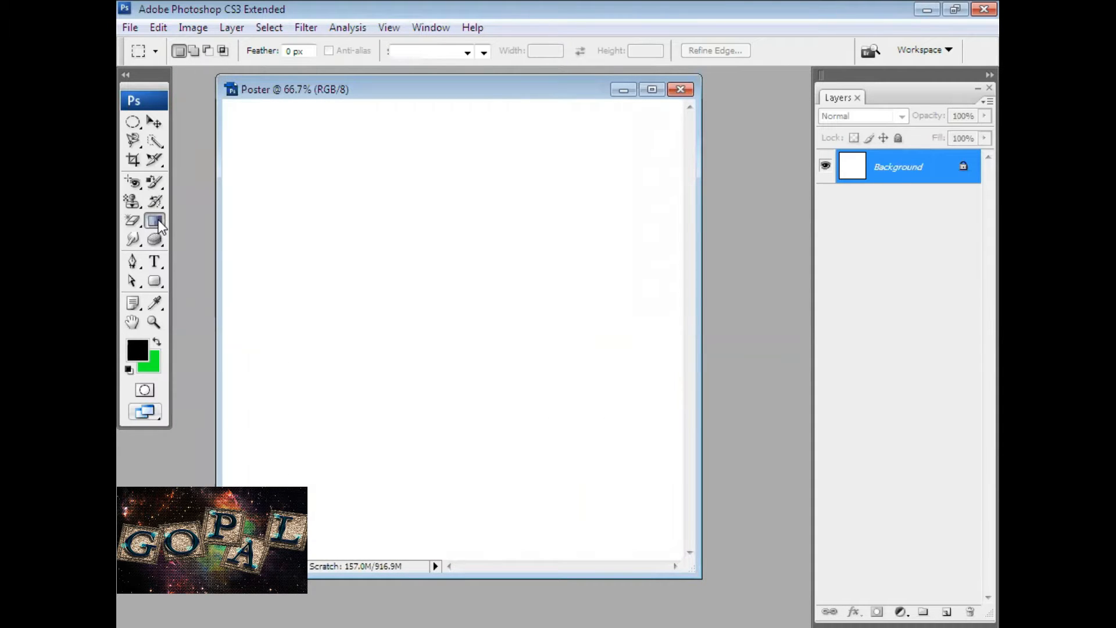
pyautogui.rightClick(158, 220)
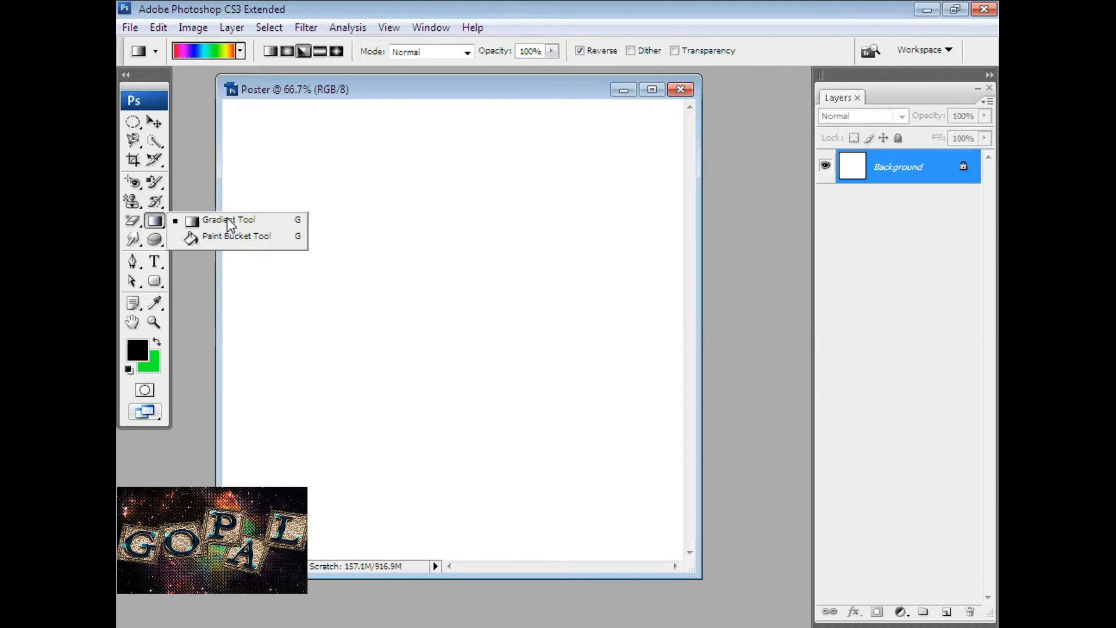
pyautogui.click(228, 221)
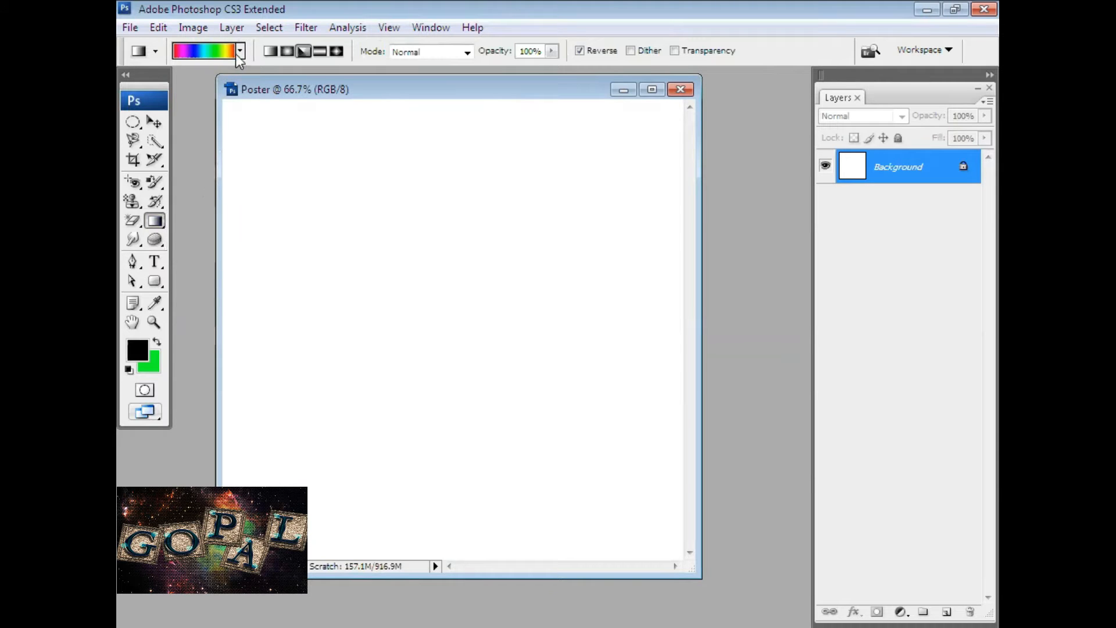
pyautogui.click(211, 52)
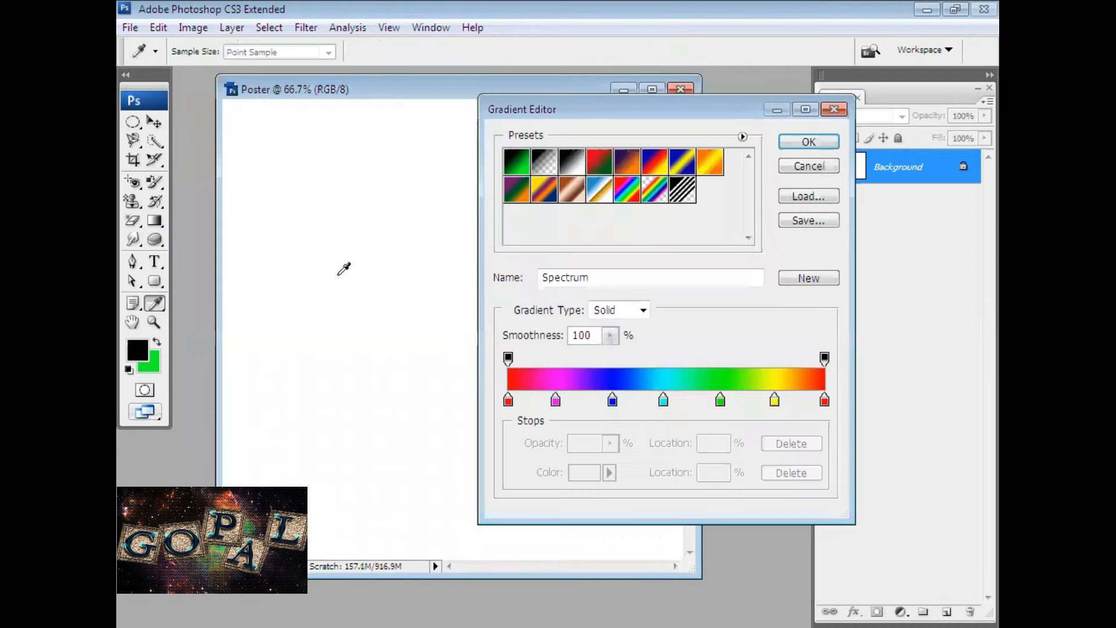
pyautogui.moveTo(552, 402); pyautogui.dragTo(554, 421)
pyautogui.click(613, 400)
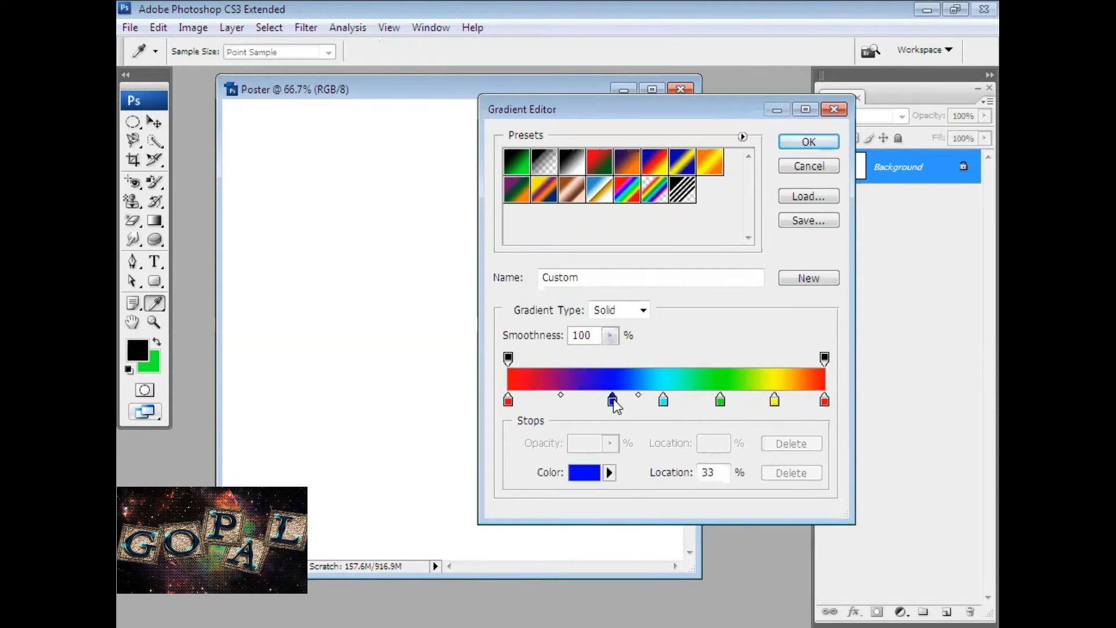
pyautogui.moveTo(612, 400); pyautogui.dragTo(615, 432)
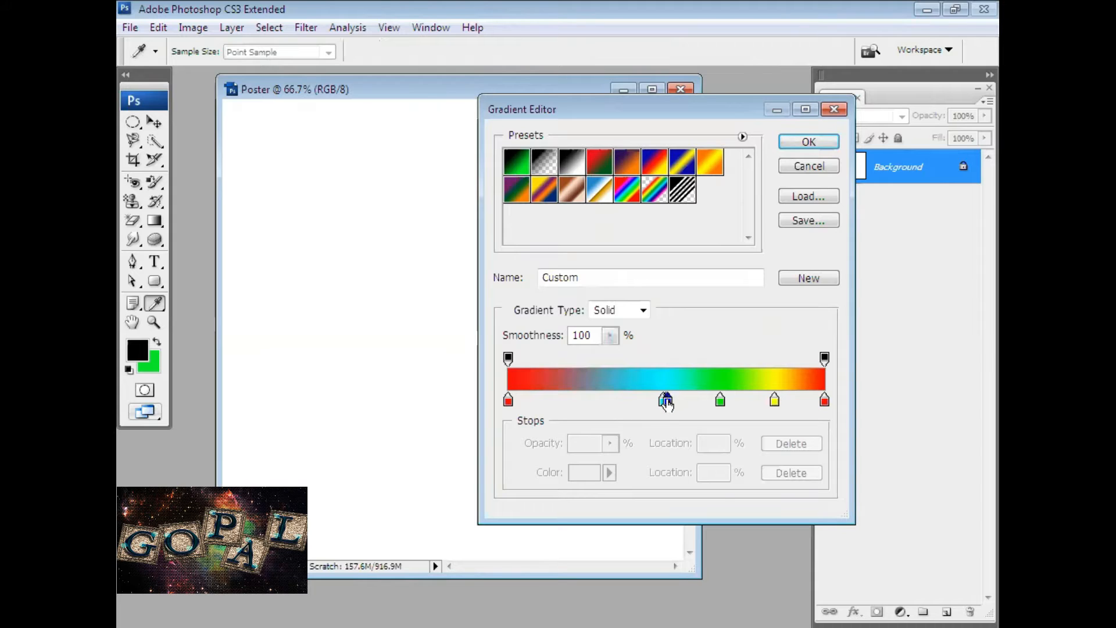
pyautogui.moveTo(665, 400); pyautogui.dragTo(665, 456)
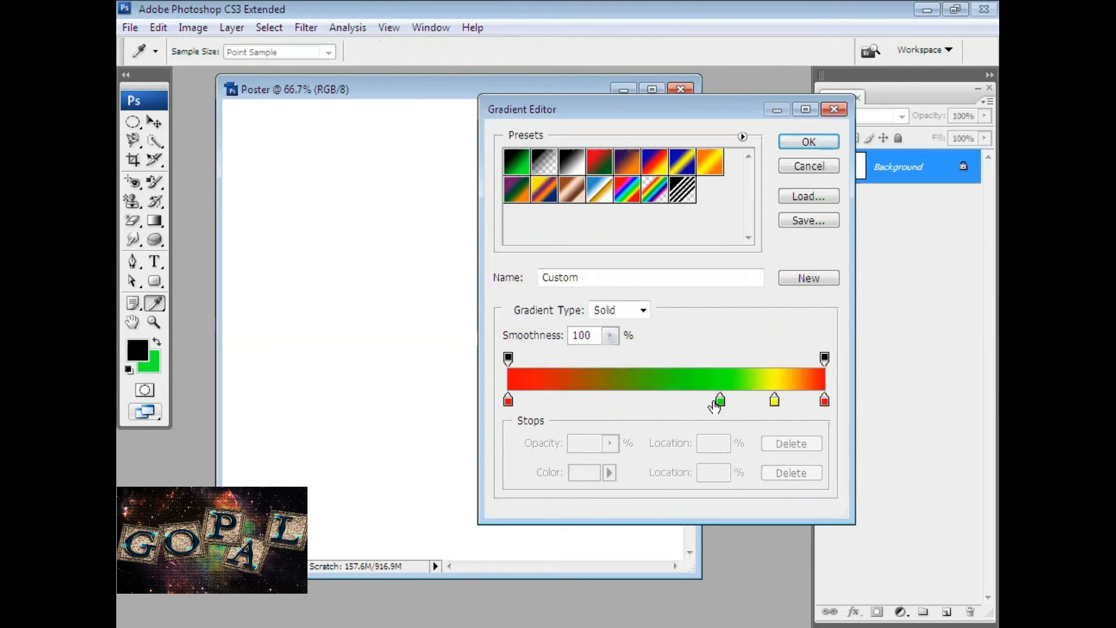
pyautogui.moveTo(720, 400); pyautogui.dragTo(774, 449)
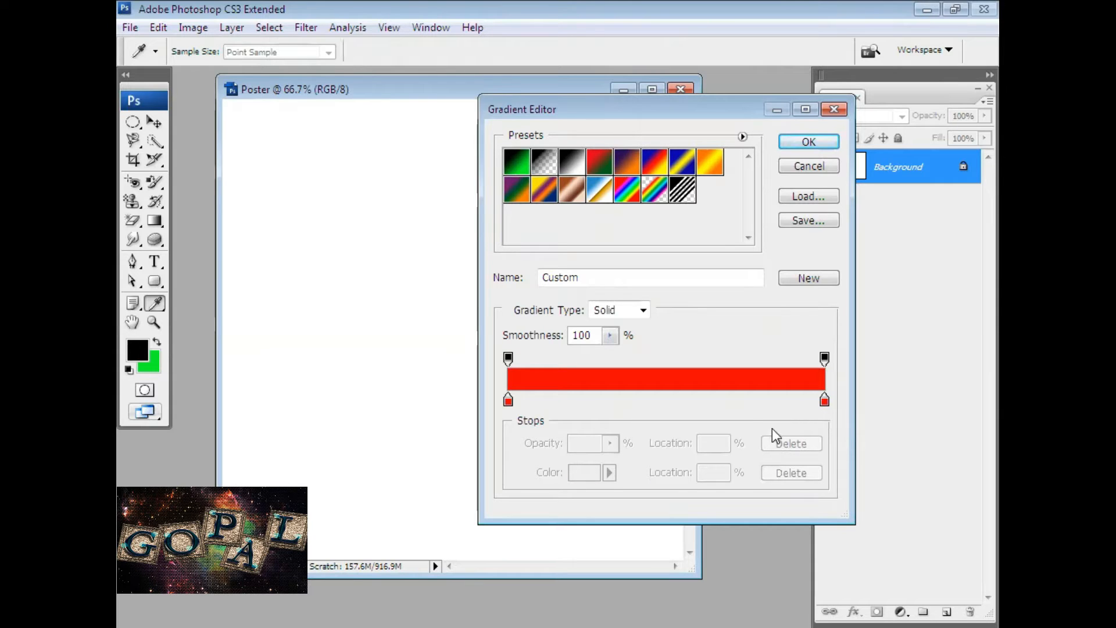
# Set the gradient's starting colour stop to cyan #43fef3
pyautogui.click(509, 401)
pyautogui.click(508, 401)
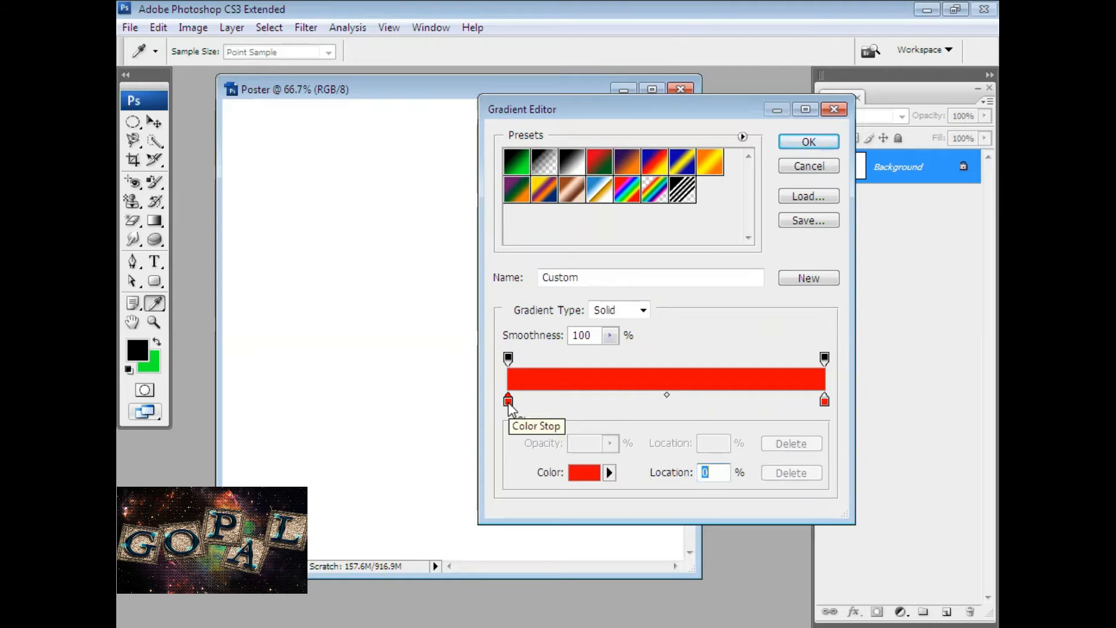
pyautogui.click(585, 472)
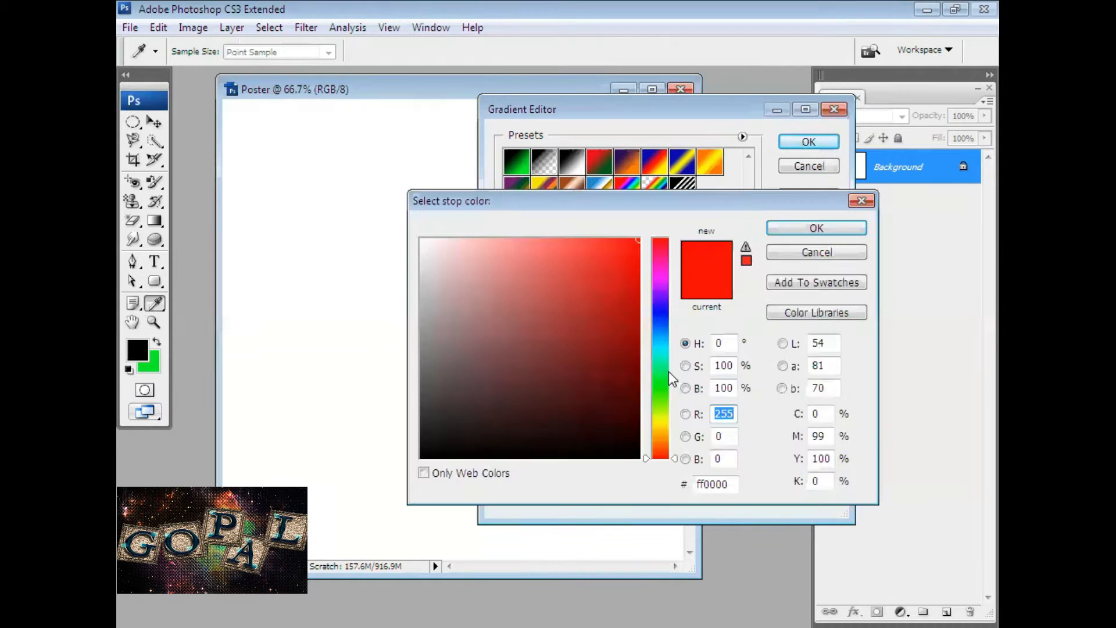
pyautogui.click(665, 351)
pyautogui.moveTo(526, 262)
pyautogui.mouseDown()
pyautogui.moveTo(500, 231)
pyautogui.moveTo(560, 226)
pyautogui.moveTo(581, 239)
pyautogui.mouseUp()
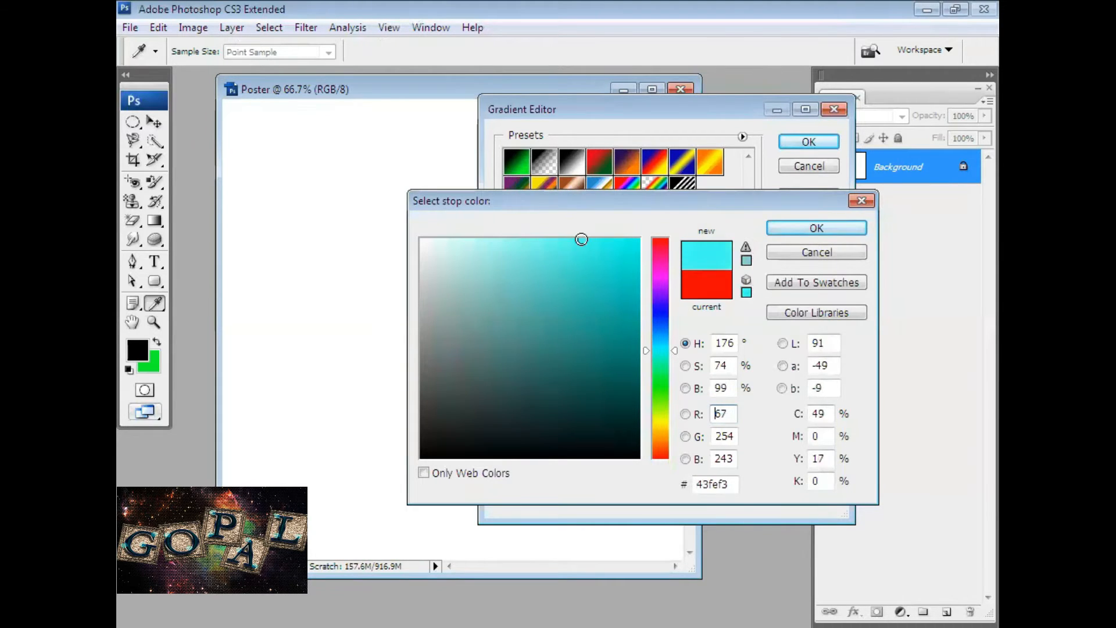
pyautogui.click(792, 230)
# Set the gradient's ending colour stop to light green #90ff6e and accept the custom gradient
pyautogui.click(825, 401)
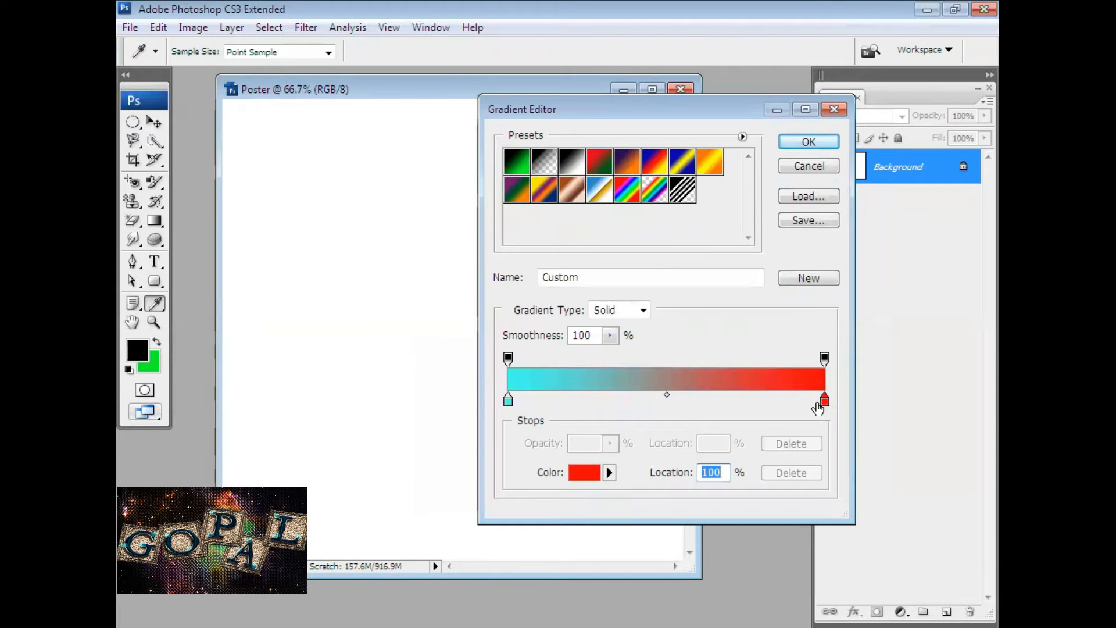
pyautogui.click(594, 472)
pyautogui.moveTo(659, 407); pyautogui.dragTo(658, 381)
pyautogui.moveTo(563, 234); pyautogui.dragTo(544, 224)
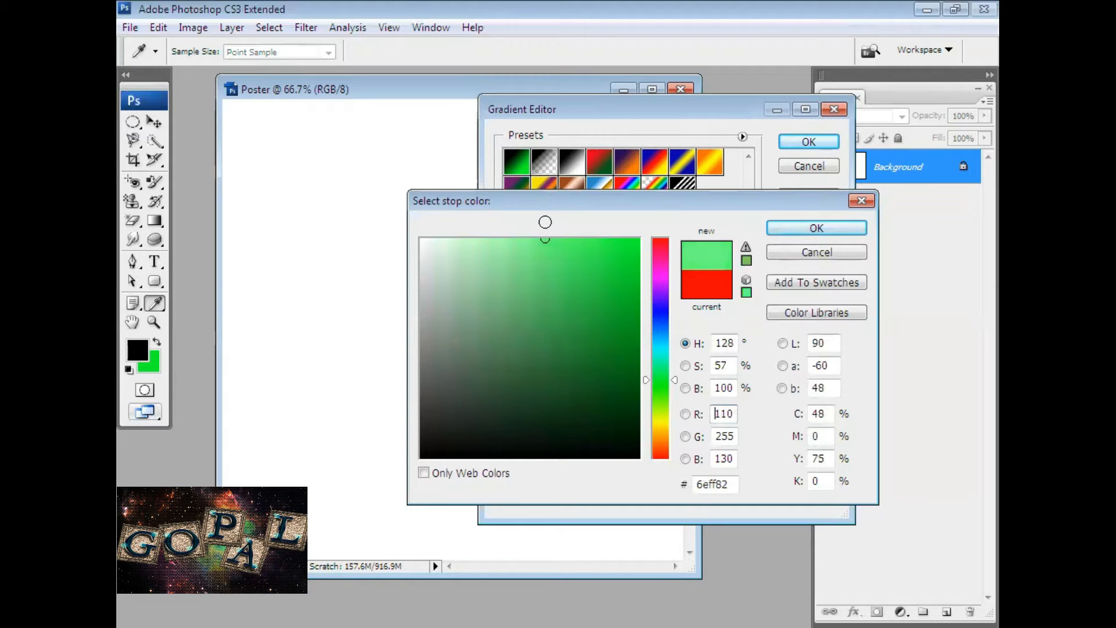
pyautogui.moveTo(660, 385); pyautogui.dragTo(662, 393)
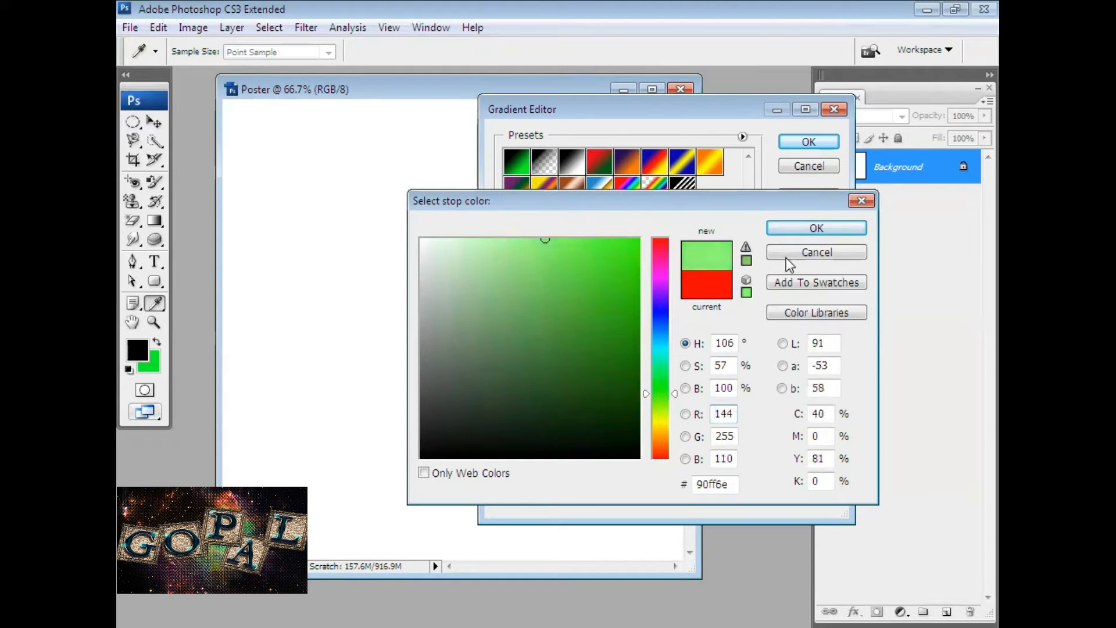
pyautogui.click(798, 233)
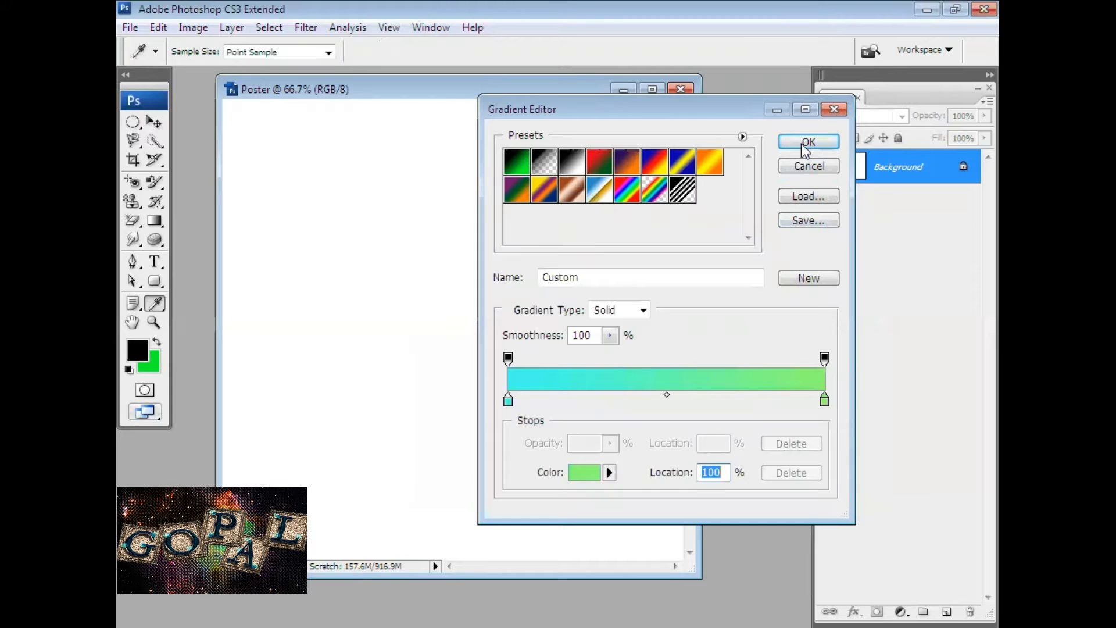
pyautogui.click(807, 142)
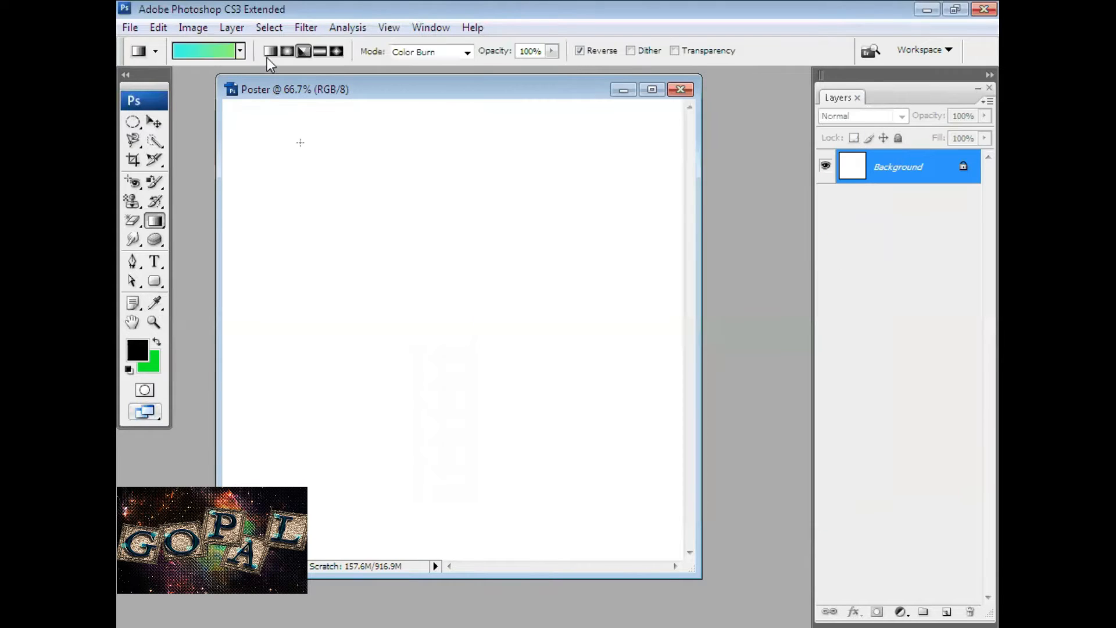
# Fill the background with a linear, non-reversed gradient in Normal mode, running from the canvas's top edge to its bottom
pyautogui.click(267, 56)
pyautogui.click(580, 50)
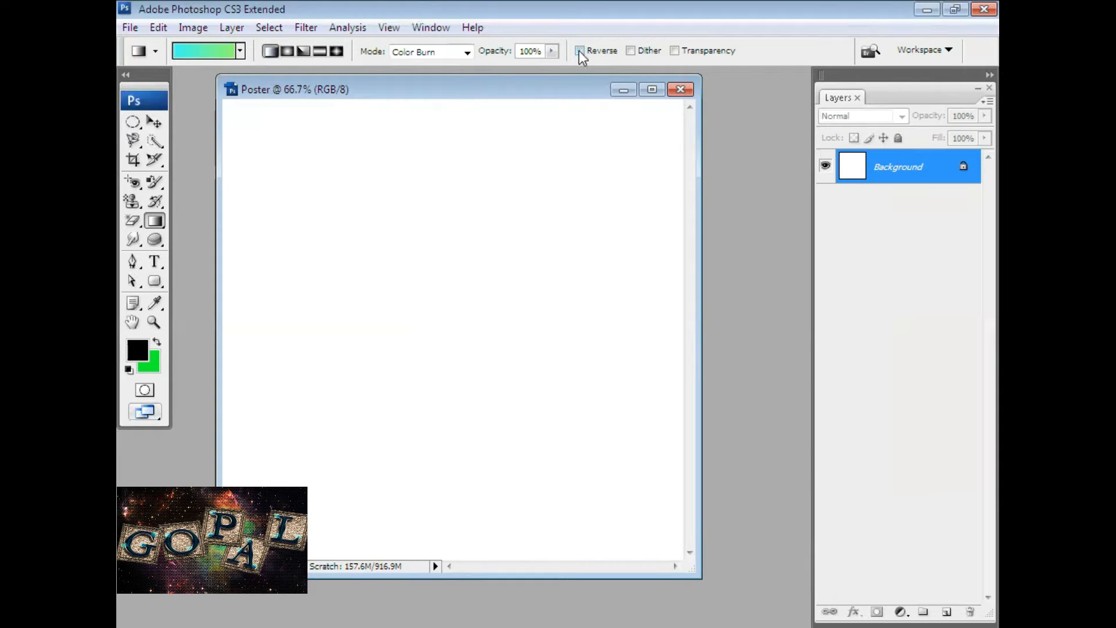
pyautogui.click(448, 54)
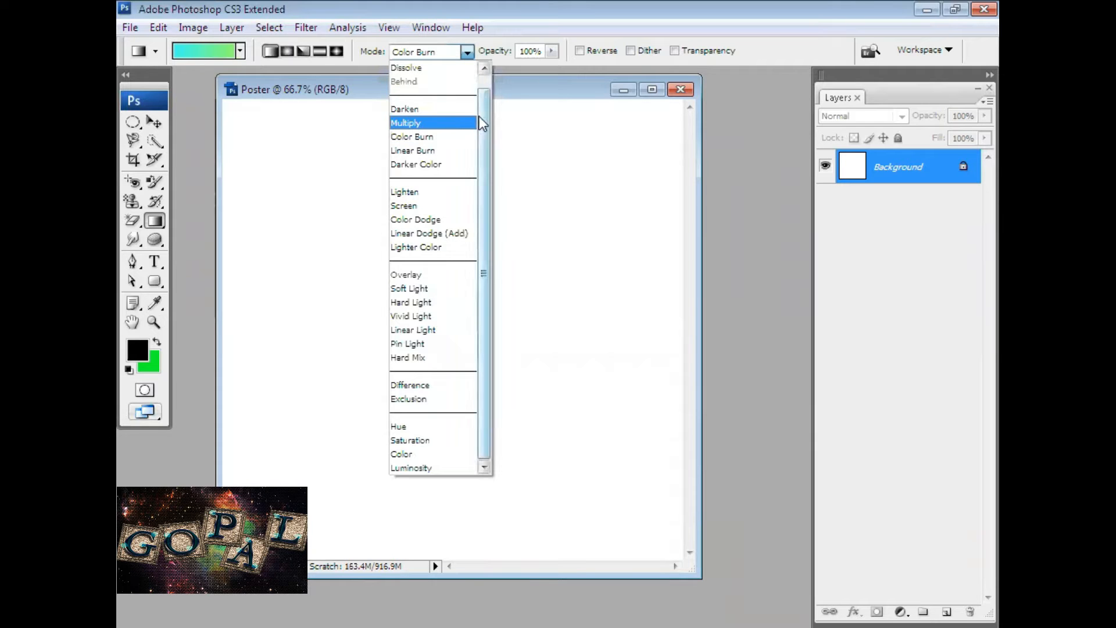
pyautogui.click(483, 68)
pyautogui.click(432, 66)
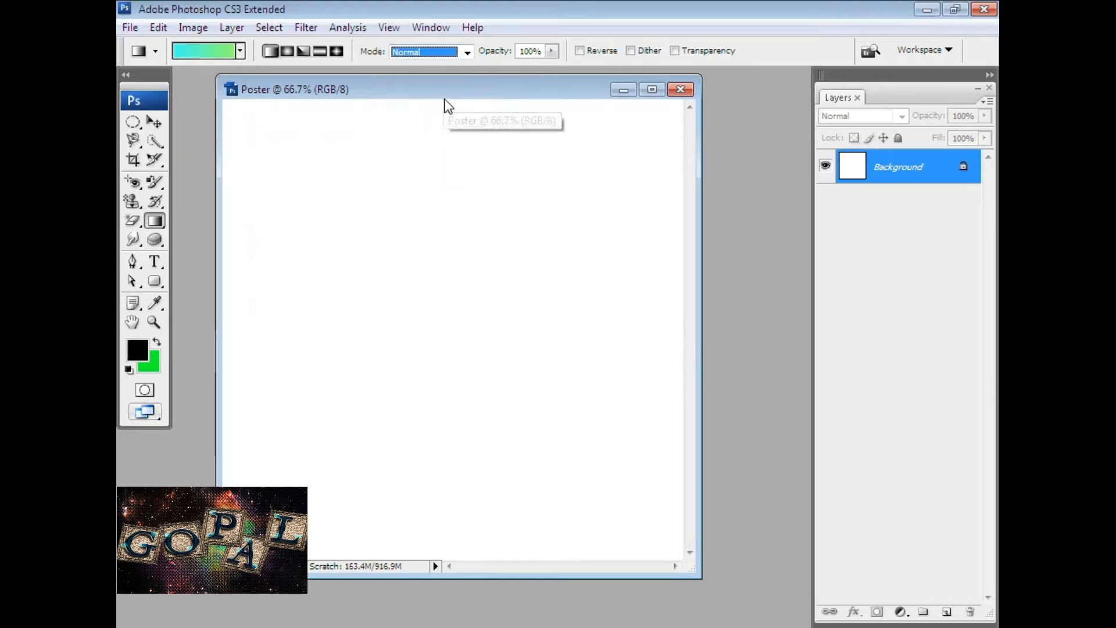
pyautogui.moveTo(444, 100); pyautogui.dragTo(445, 560)
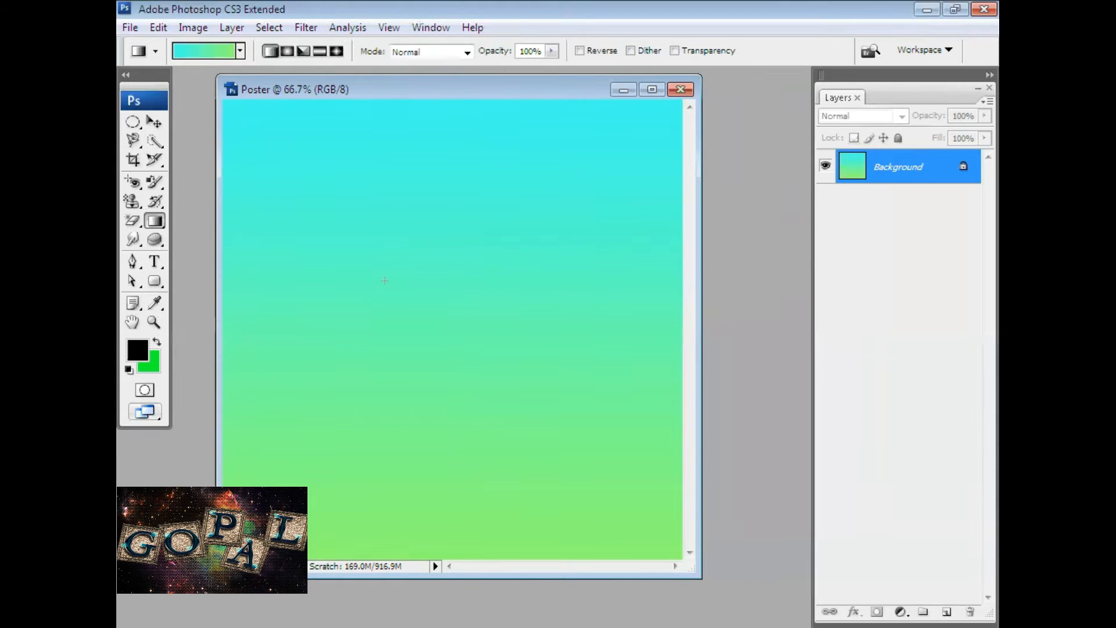
# Draw a closed, irregular cloud-like path with the Pen tool in the upper middle of the canvas and convert it to a selection
pyautogui.click(133, 263)
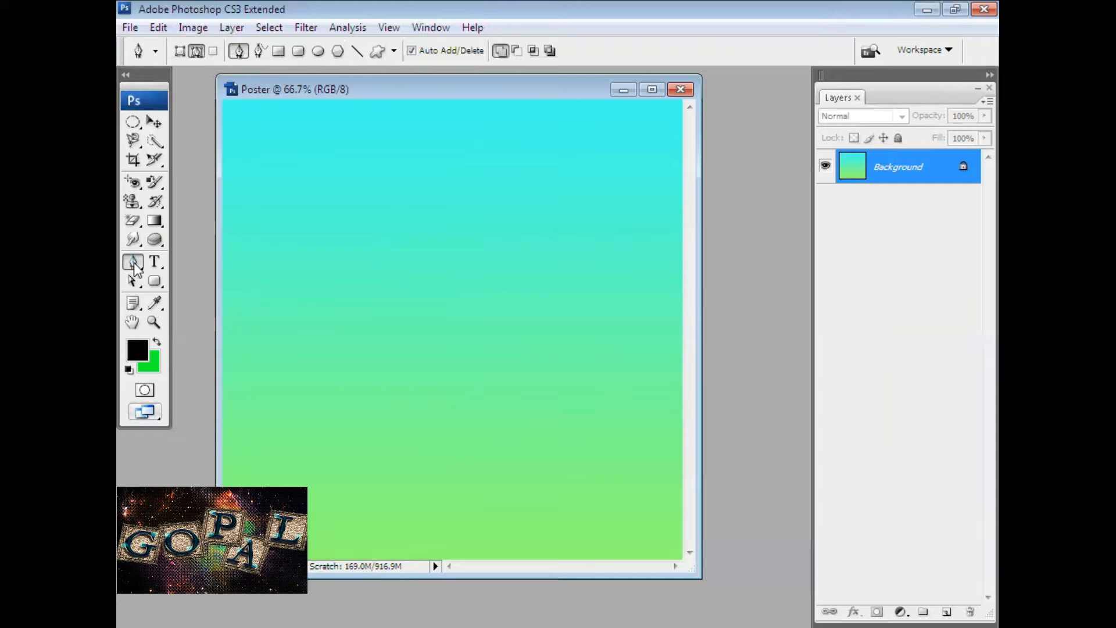
pyautogui.click(134, 267)
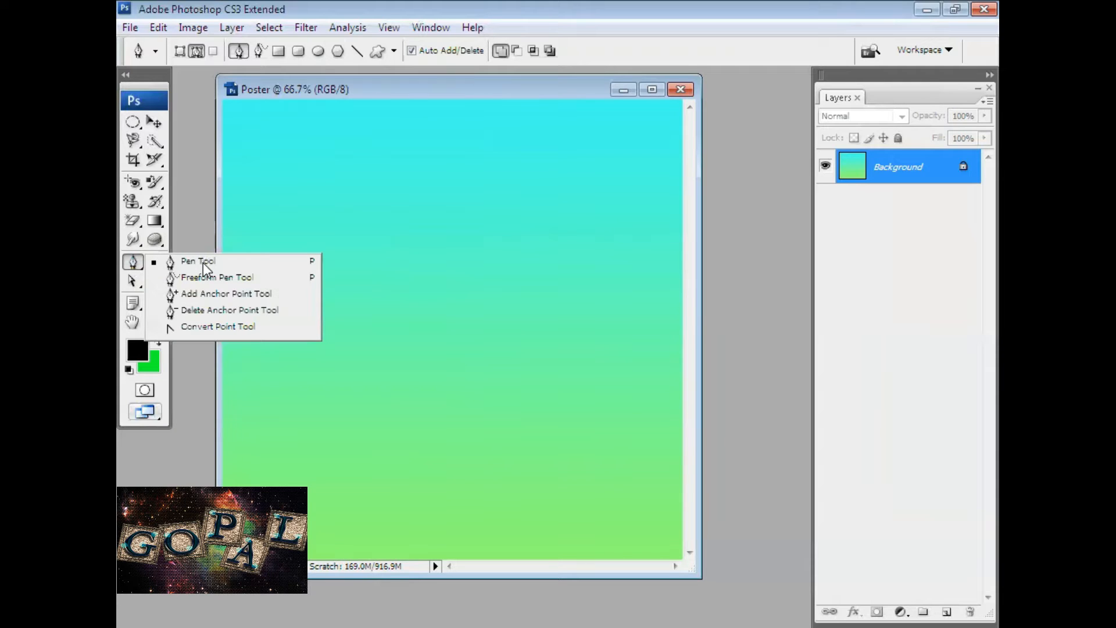
pyautogui.click(203, 263)
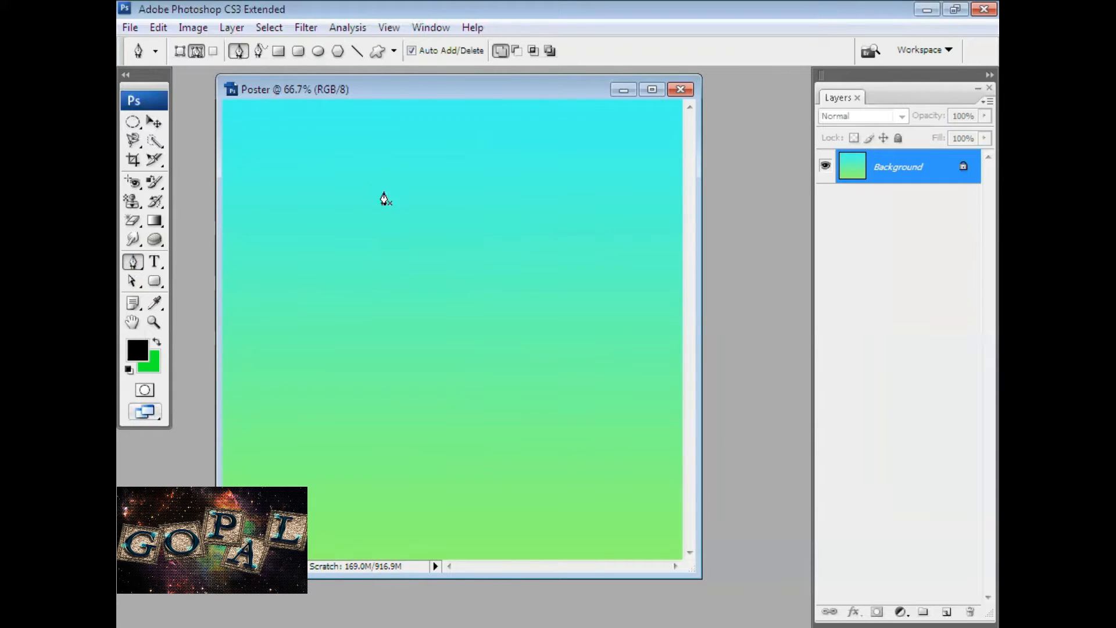
pyautogui.click(373, 187)
pyautogui.moveTo(410, 146); pyautogui.dragTo(432, 152)
pyautogui.click(479, 133)
pyautogui.moveTo(486, 137); pyautogui.dragTo(515, 176)
pyautogui.click(542, 168)
pyautogui.moveTo(552, 201); pyautogui.dragTo(538, 227)
pyautogui.click(505, 259)
pyautogui.moveTo(478, 254); pyautogui.dragTo(480, 256)
pyautogui.moveTo(432, 232); pyautogui.dragTo(370, 216)
pyautogui.click(387, 226)
pyautogui.click(384, 200)
pyautogui.click(373, 187)
pyautogui.press('Return')
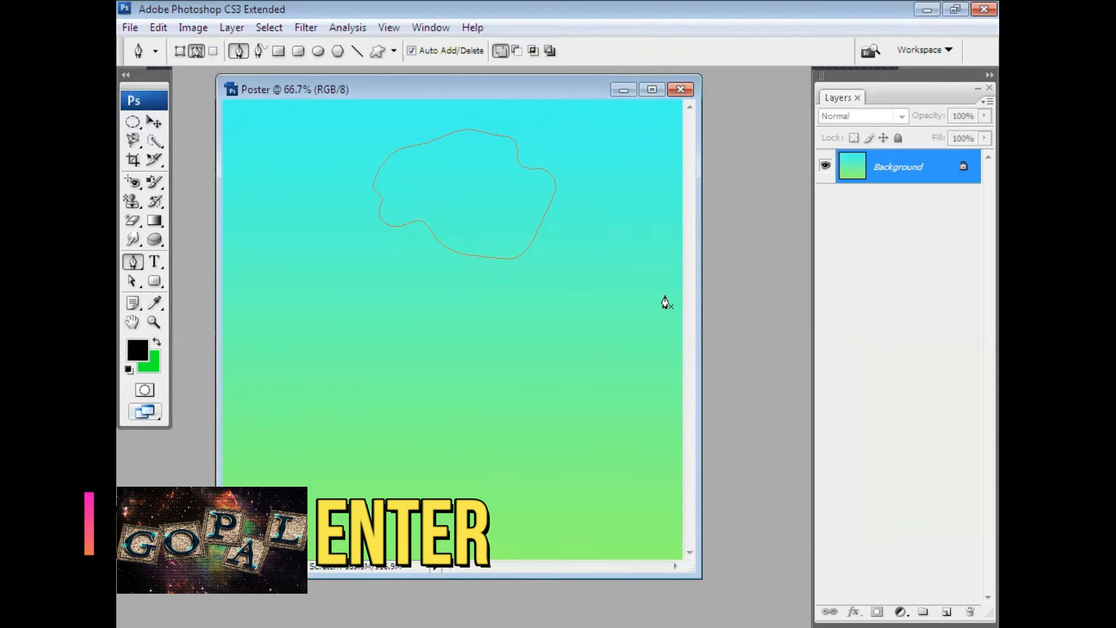
pyautogui.hotkey('ctrl', 'Return')
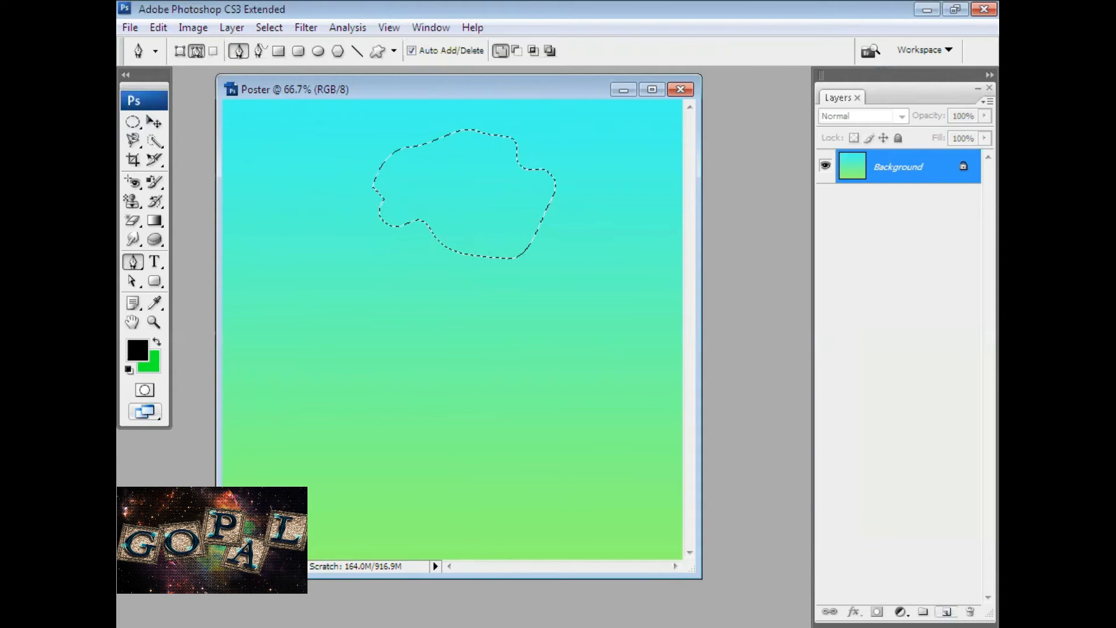
# Create a new layer and set the Fill contents for the irregular selection to a custom beige colour, #e7d8a2
pyautogui.hotkey('ctrl', 'shift', 'n')
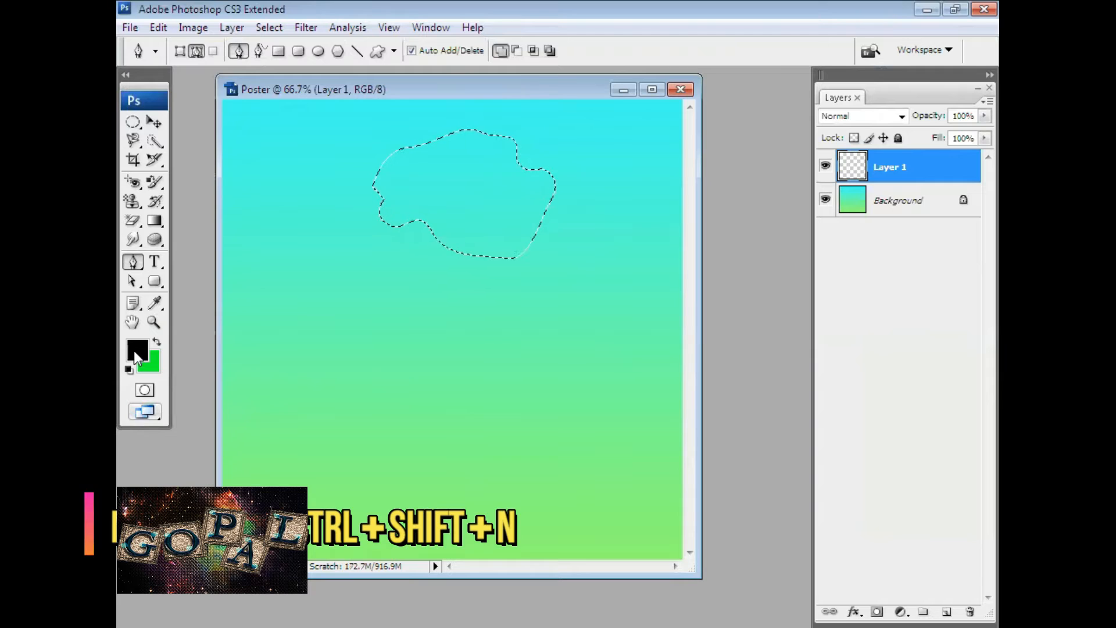
pyautogui.click(158, 27)
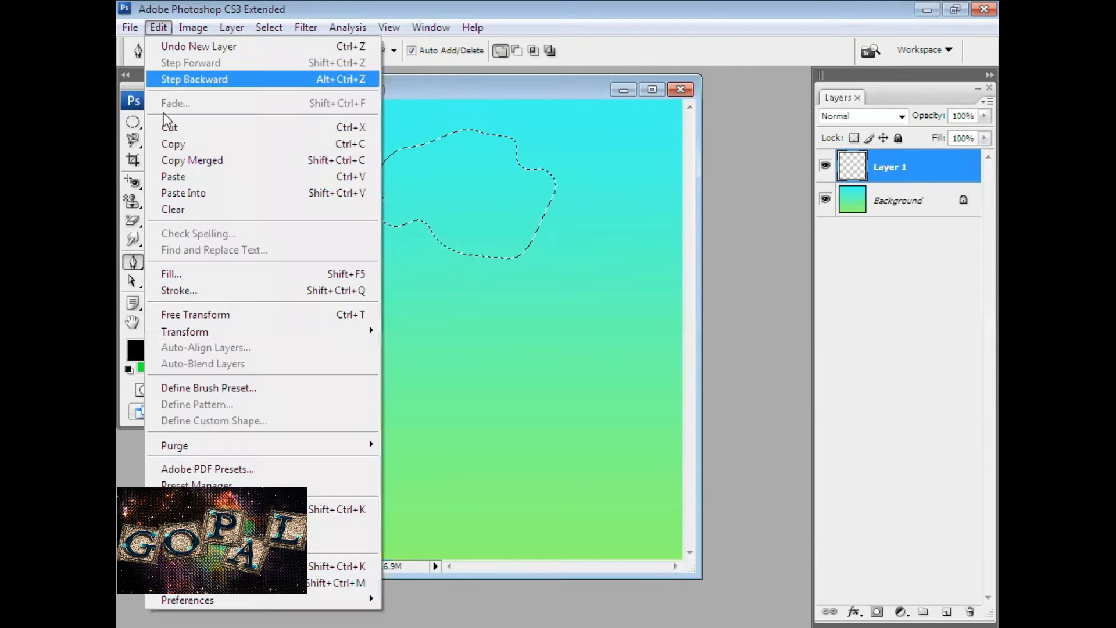
pyautogui.click(187, 276)
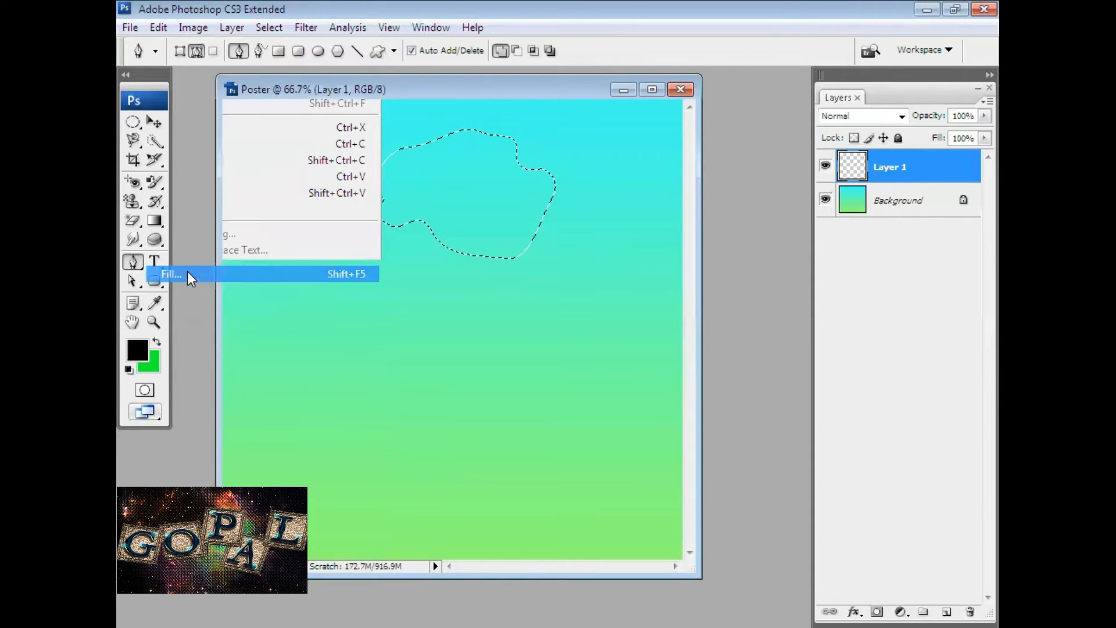
pyautogui.click(424, 185)
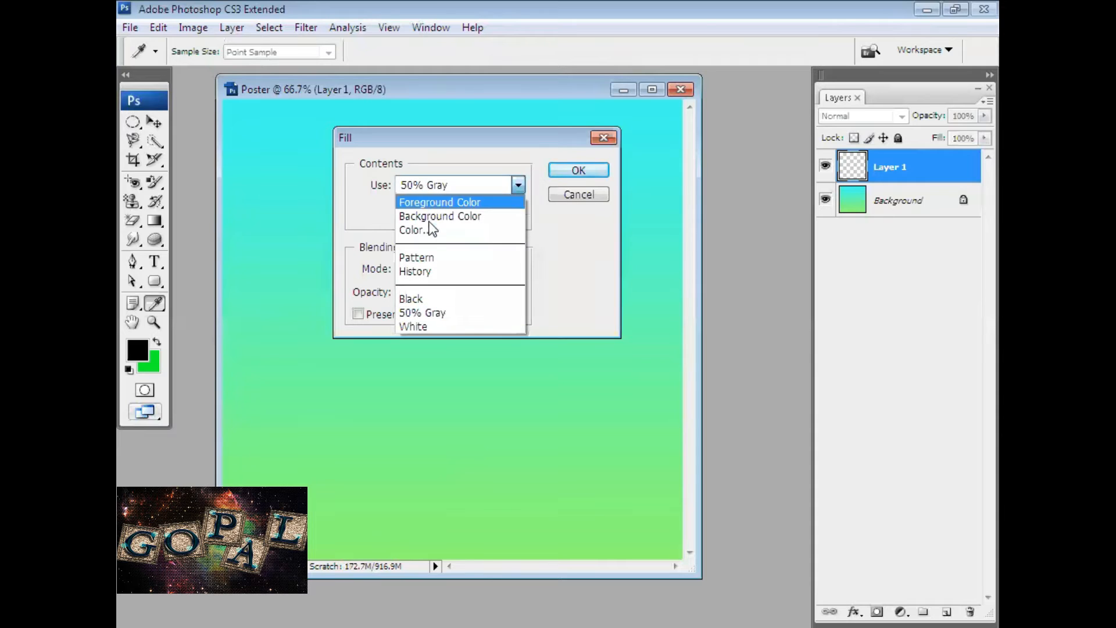
pyautogui.click(432, 233)
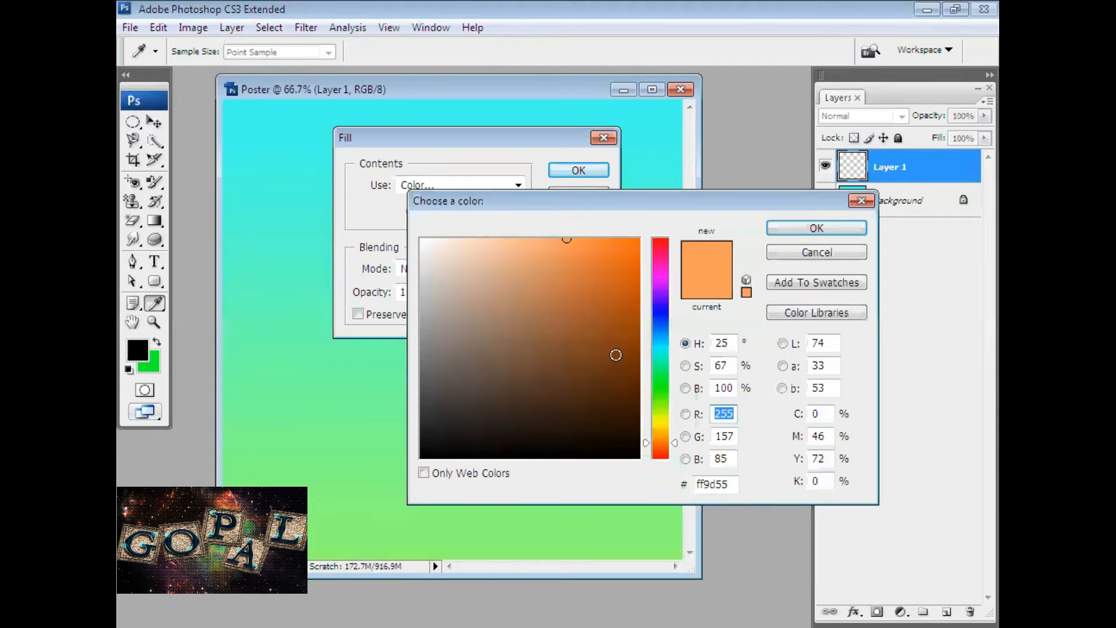
pyautogui.moveTo(661, 436)
pyautogui.mouseDown()
pyautogui.moveTo(655, 411)
pyautogui.moveTo(660, 430)
pyautogui.mouseUp()
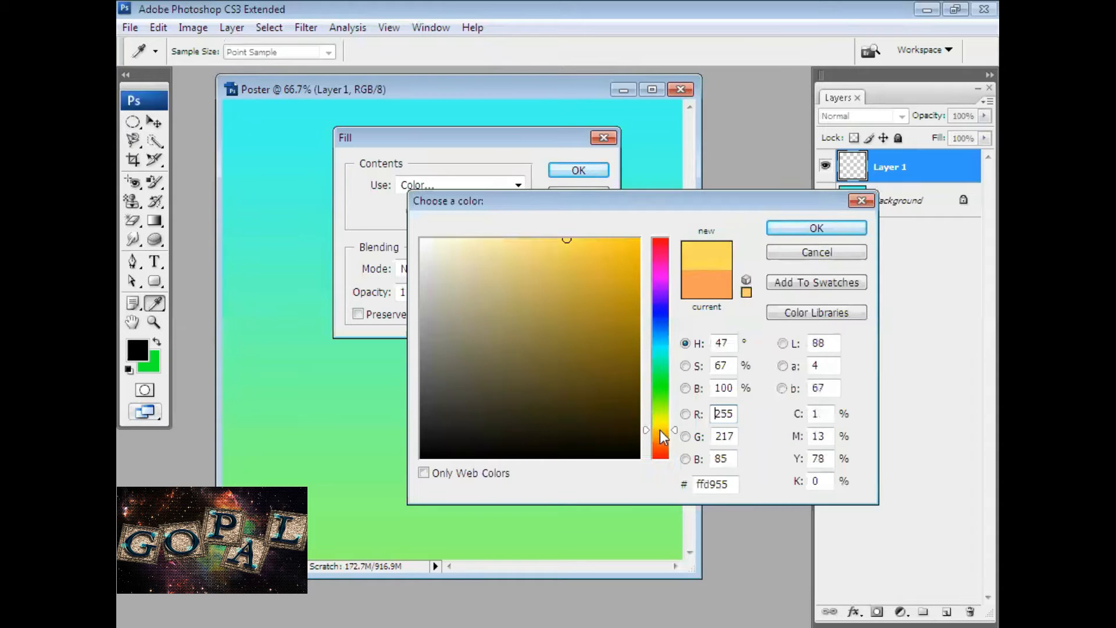
pyautogui.click(486, 259)
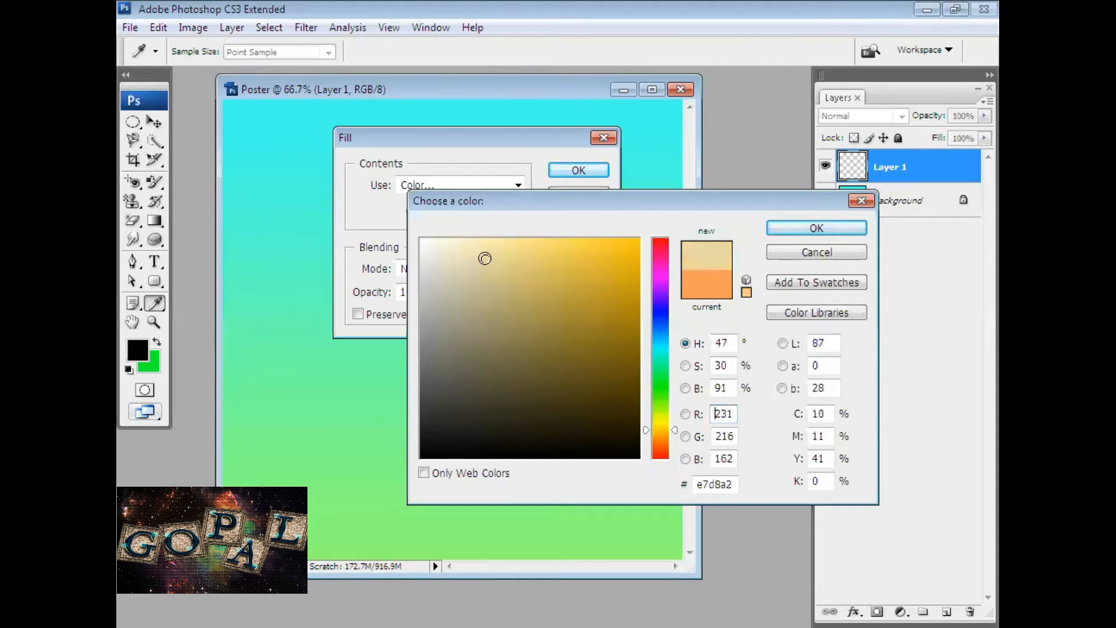
pyautogui.click(798, 228)
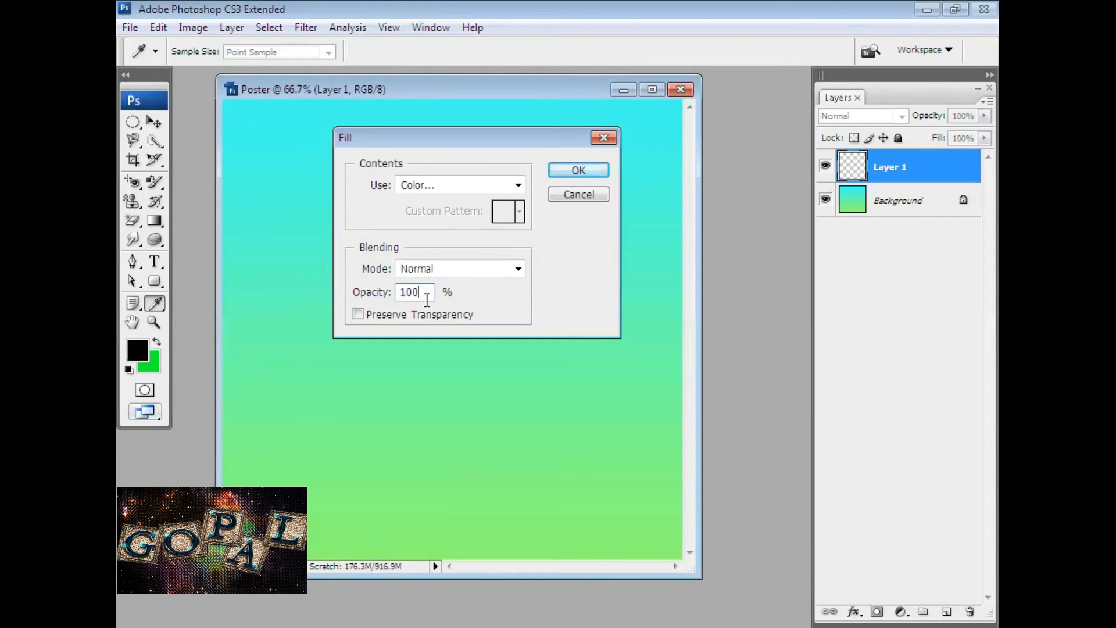
# Change the custom fill colour to the deeper beige #e8d48f and fill the selection in Normal mode at 100% opacity
pyautogui.click(459, 185)
pyautogui.click(436, 226)
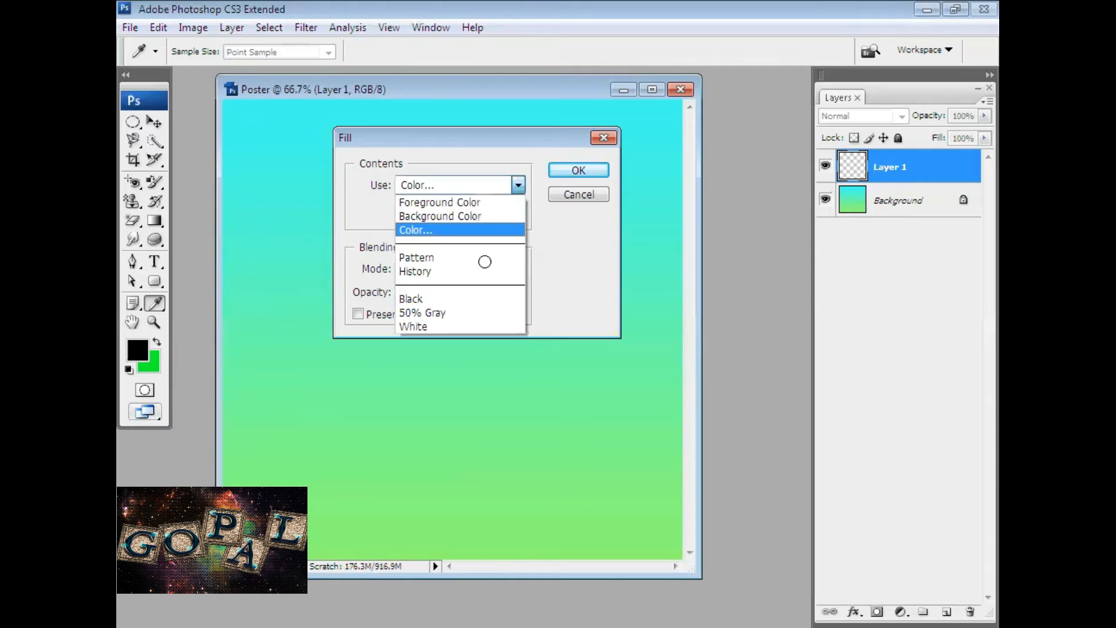
pyautogui.click(504, 259)
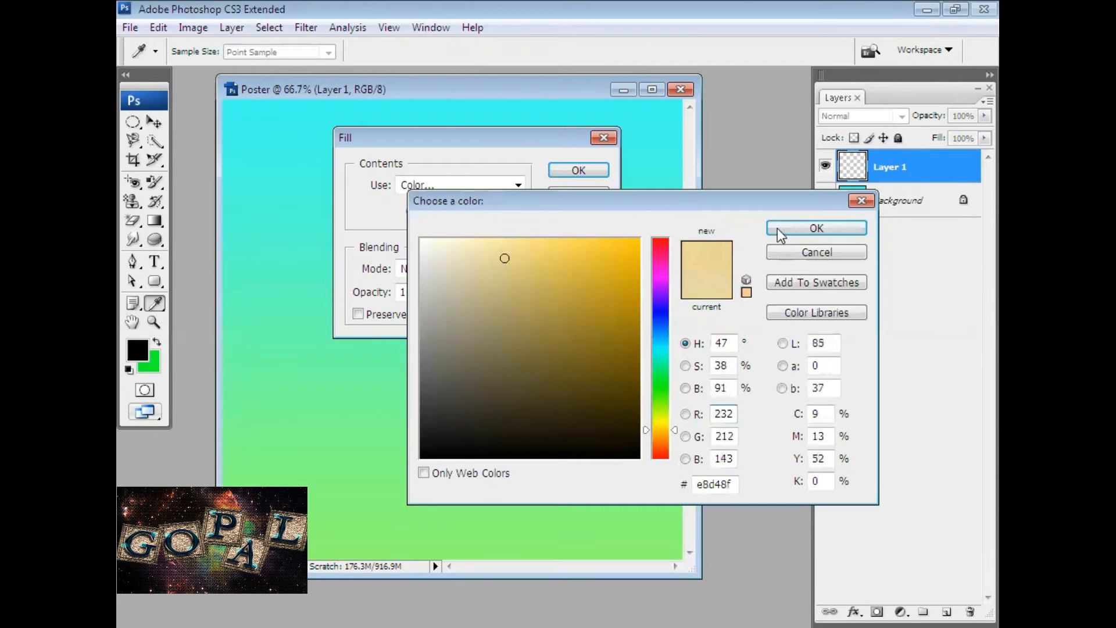
pyautogui.press('Return')
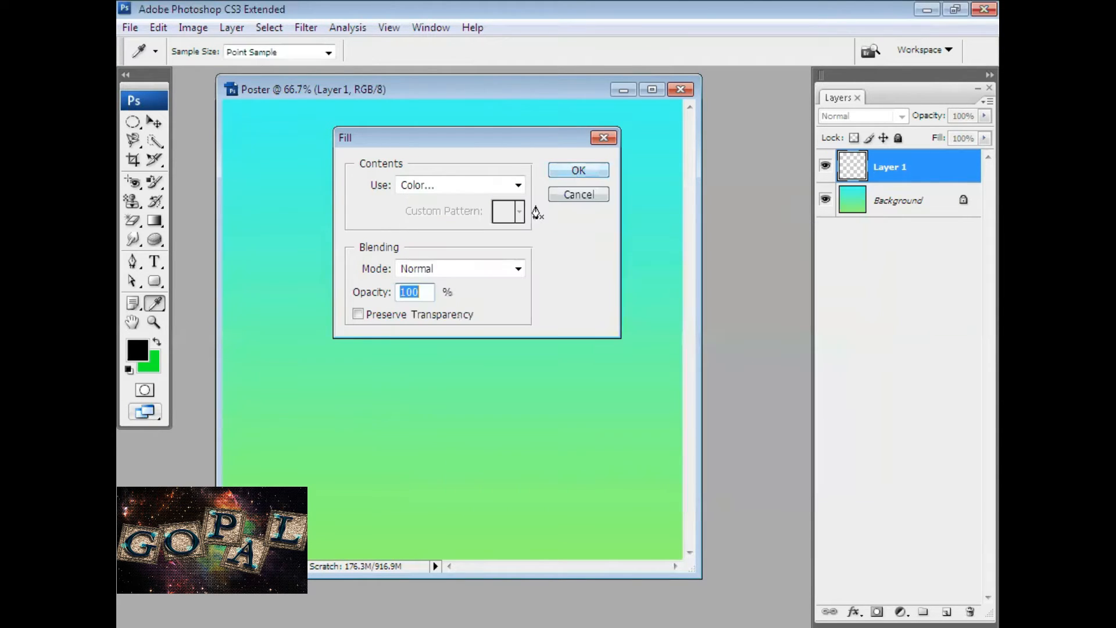
pyautogui.press('Return')
pyautogui.press('p')
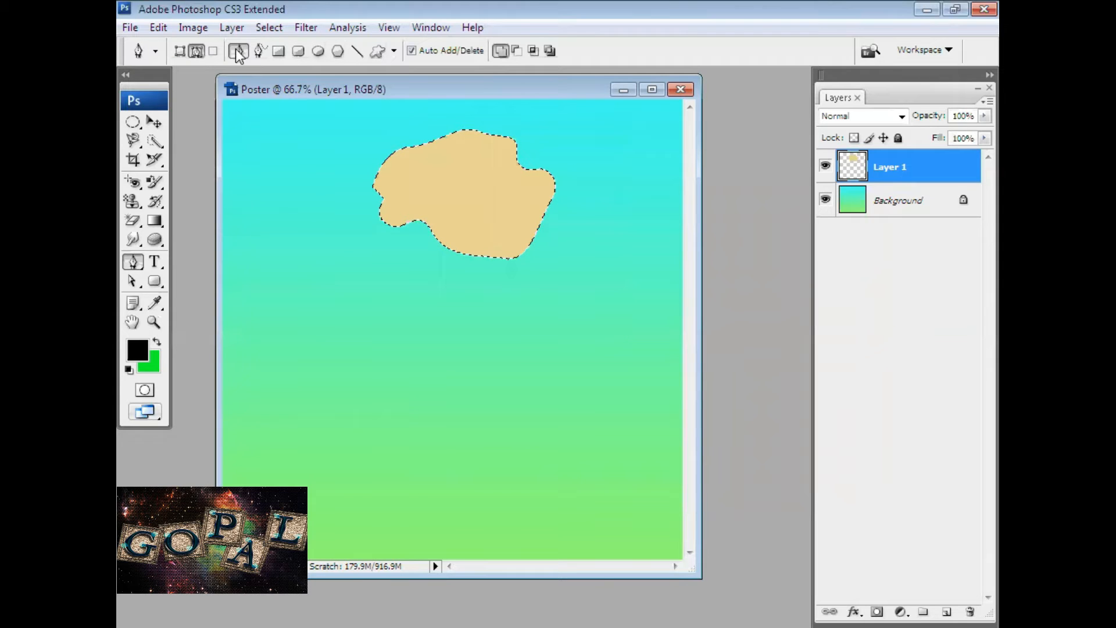
# Deselect the filled beige shape and move it slightly up and to the left on the canvas
pyautogui.click(271, 27)
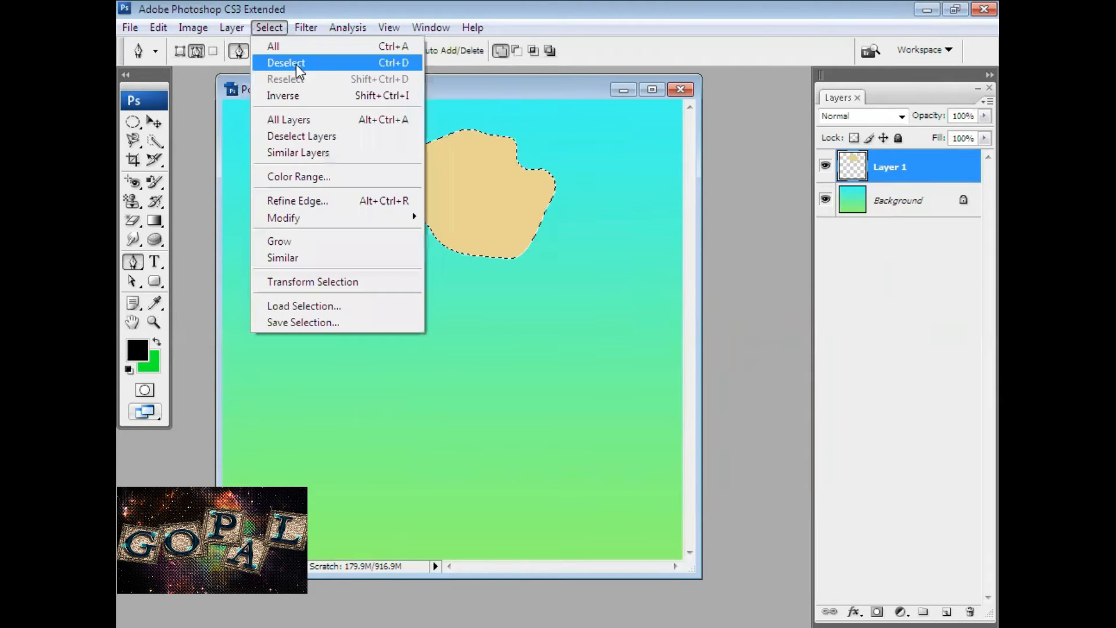
pyautogui.click(295, 63)
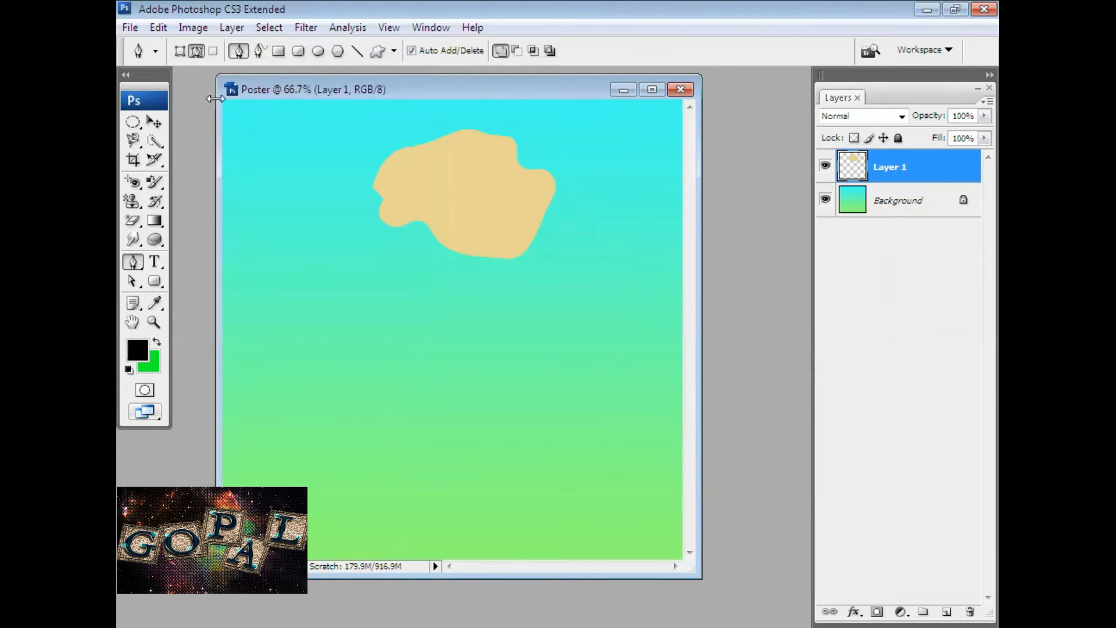
pyautogui.click(154, 122)
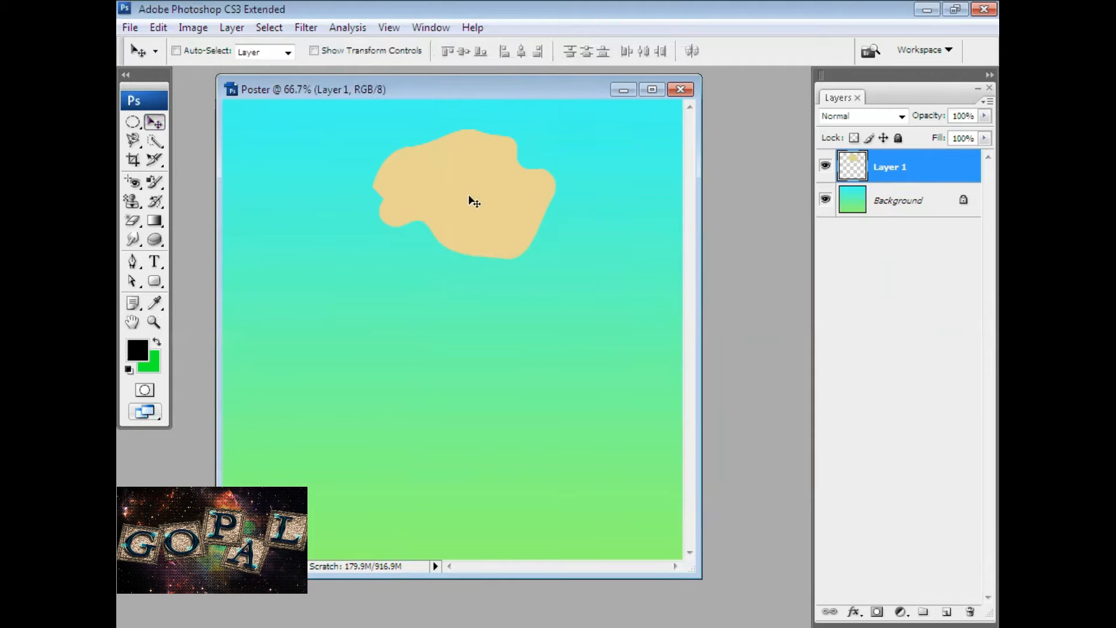
pyautogui.moveTo(468, 196); pyautogui.dragTo(449, 178)
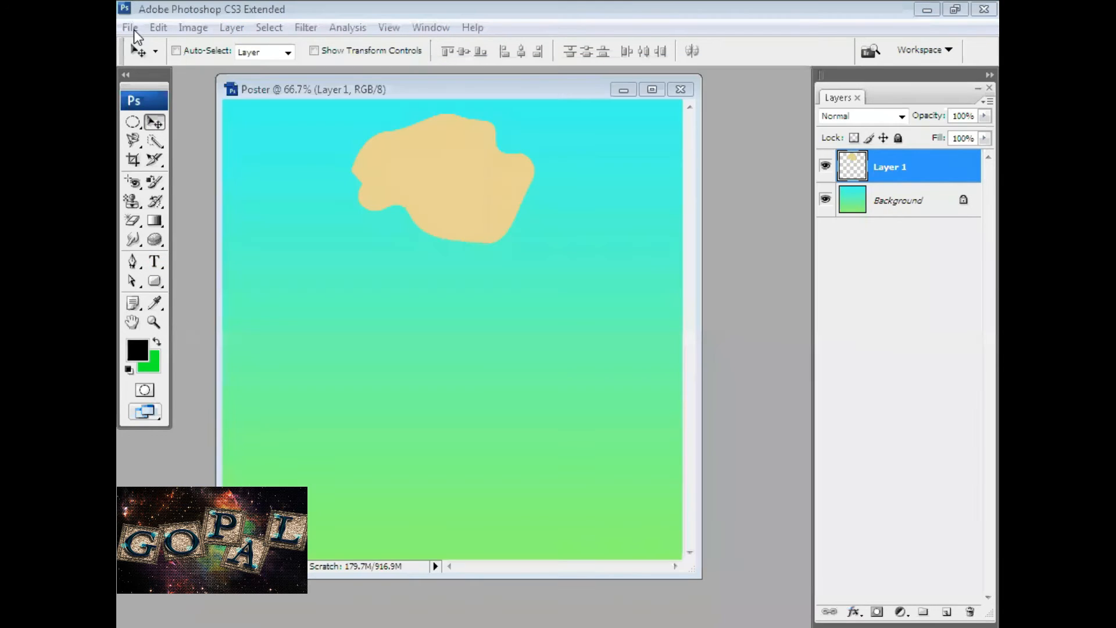
# Open headphones-alamy.jpg and select the headphones by selecting the white background with the Magic Wand at tolerance 32 and inverting the selection
pyautogui.click(130, 27)
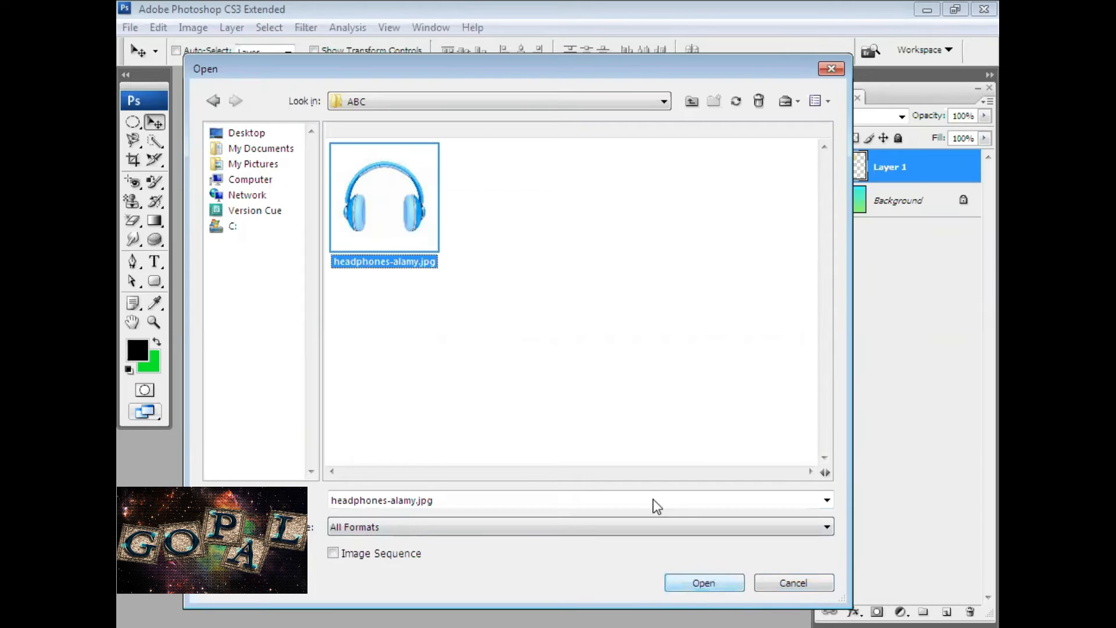
pyautogui.press('Return')
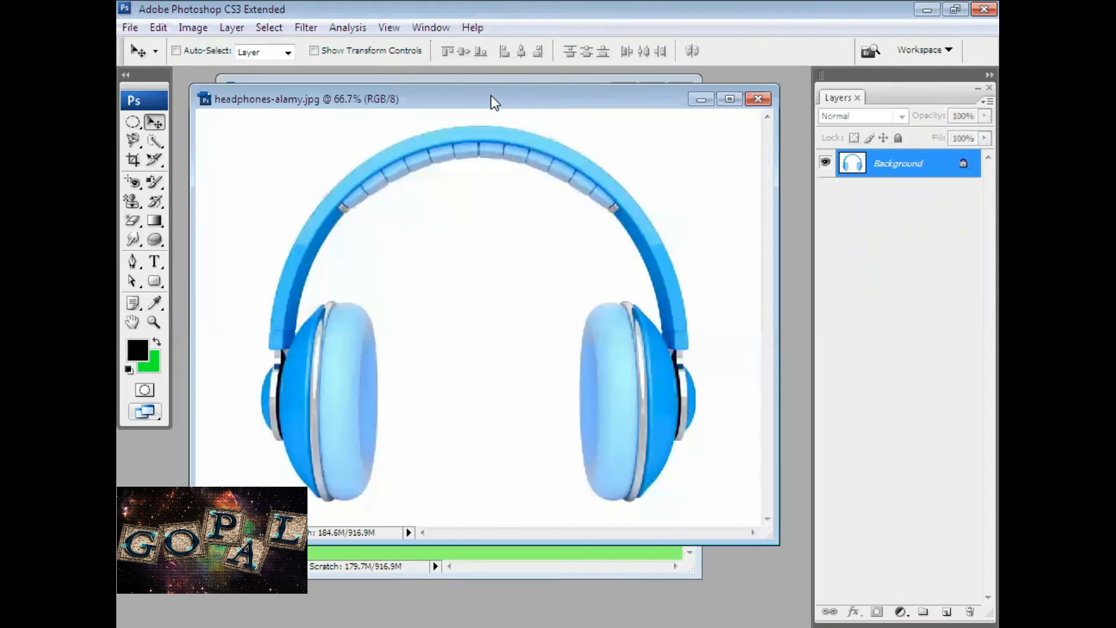
pyautogui.click(159, 142)
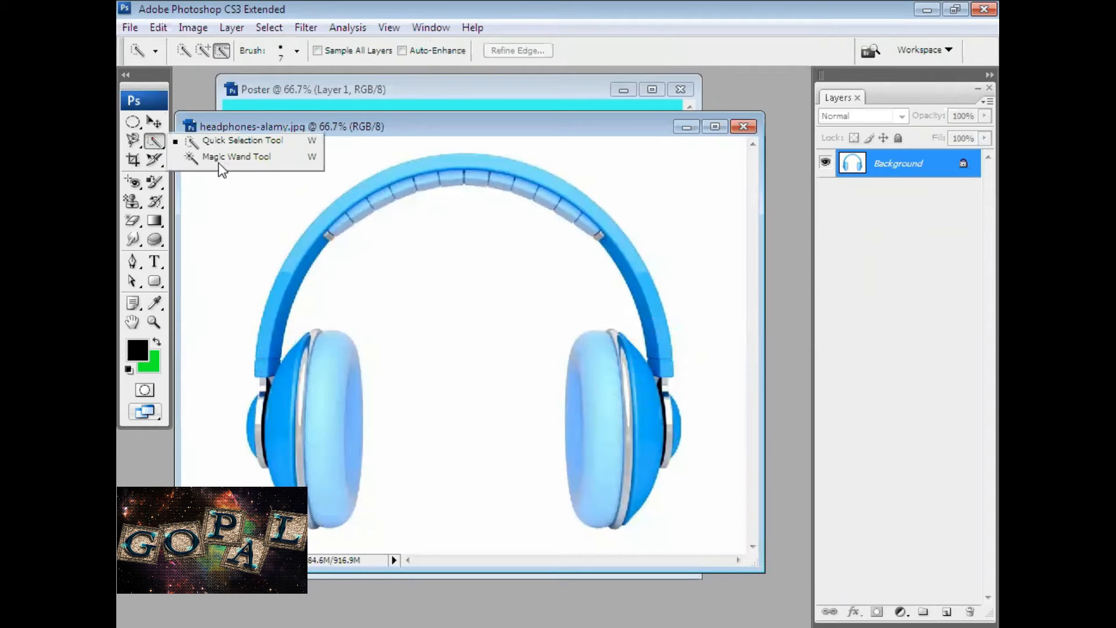
pyautogui.click(235, 156)
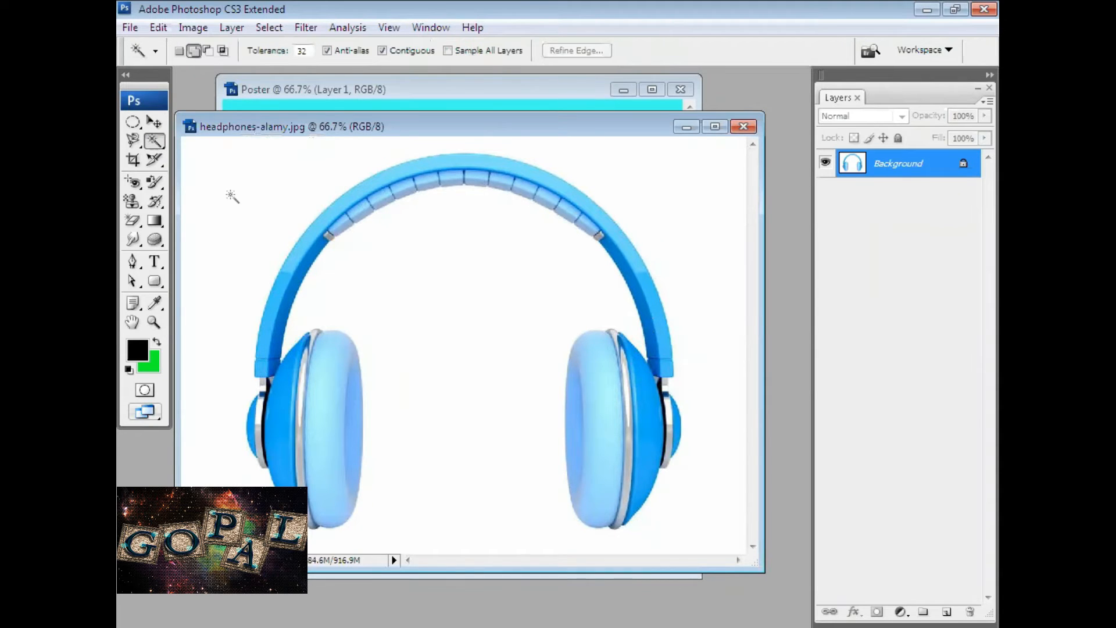
pyautogui.click(221, 198)
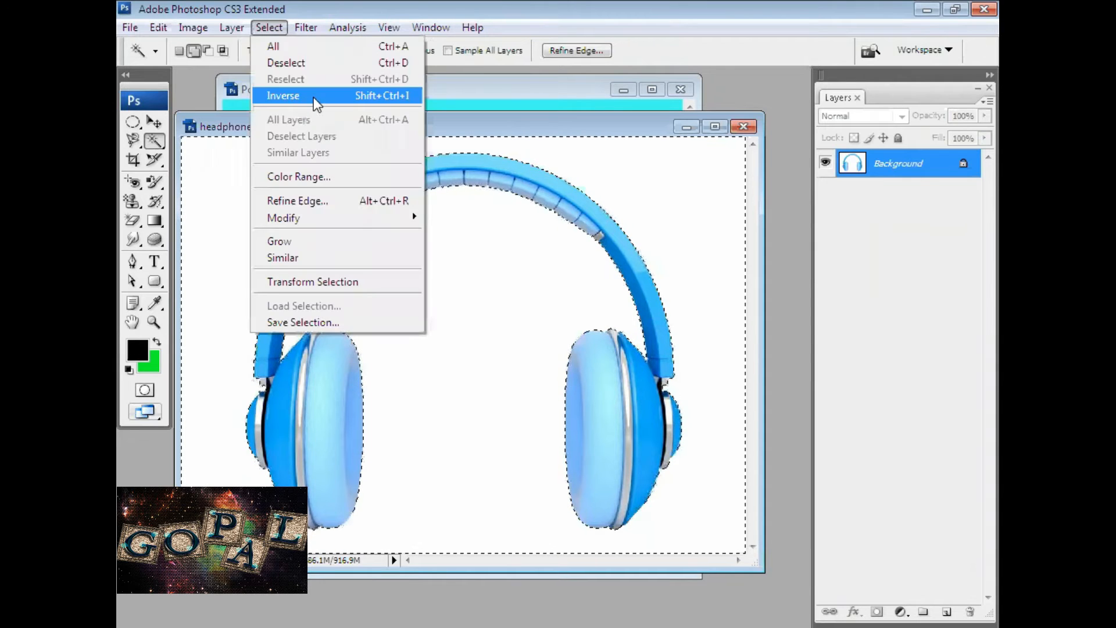
pyautogui.click(309, 96)
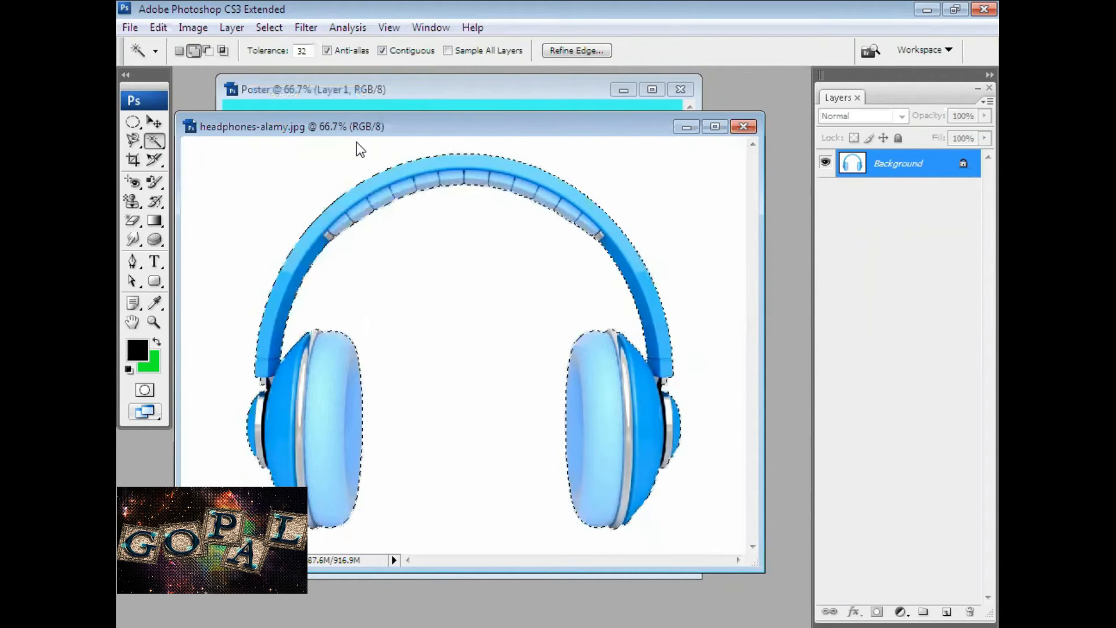
# Copy the selected headphones into the Poster document and scale them to about 47% width and 49% height, below and right of the beige shape
pyautogui.click(155, 124)
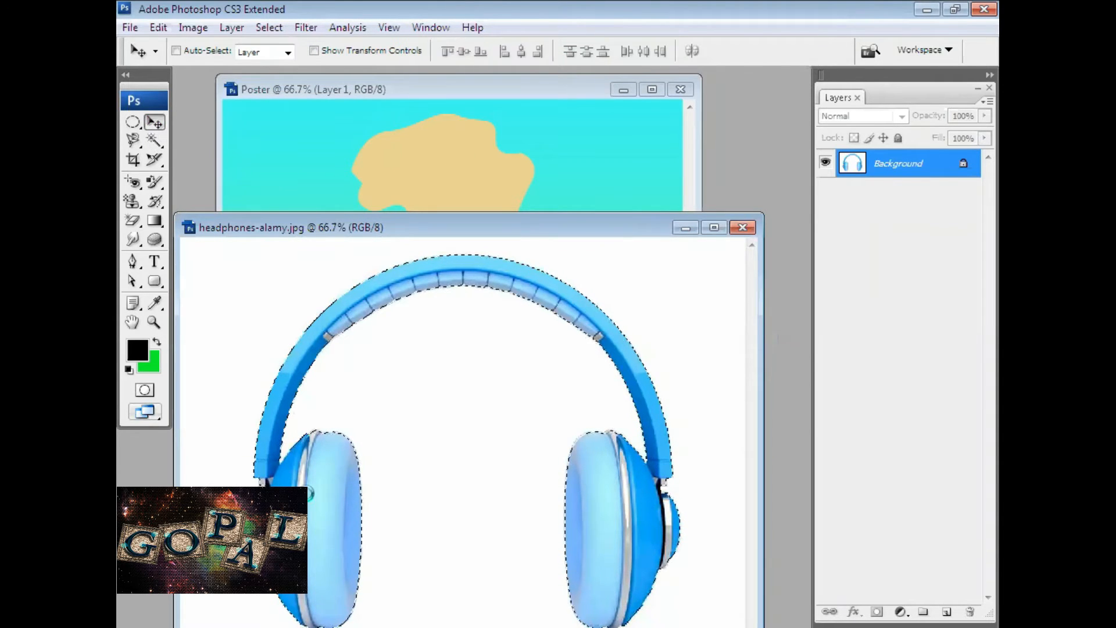
pyautogui.moveTo(322, 405); pyautogui.dragTo(300, 367)
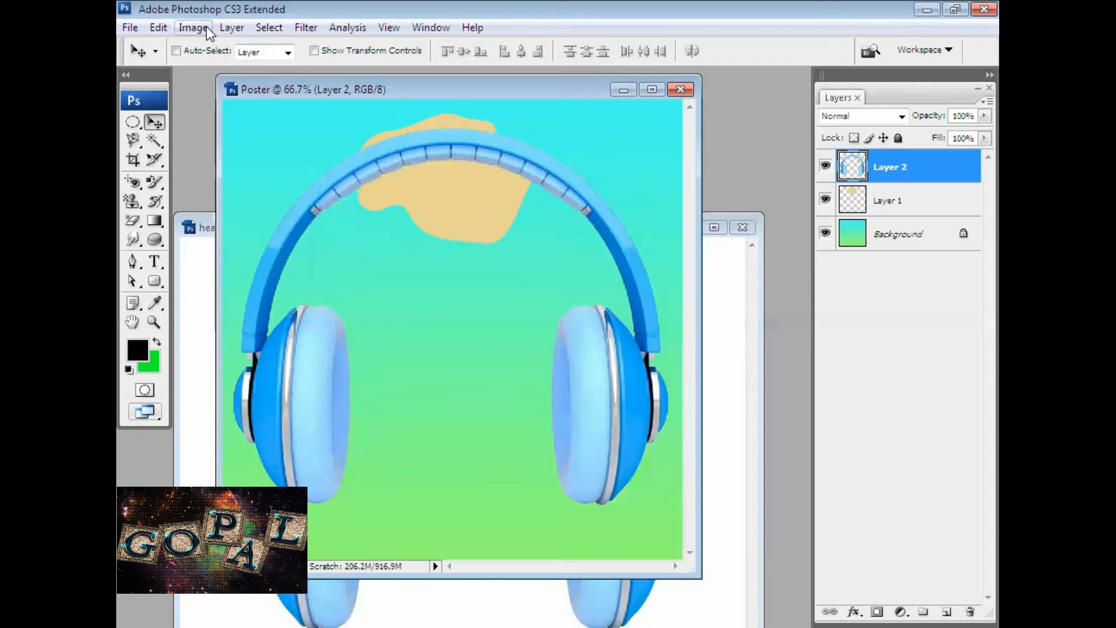
pyautogui.hotkey('alt', 'l')
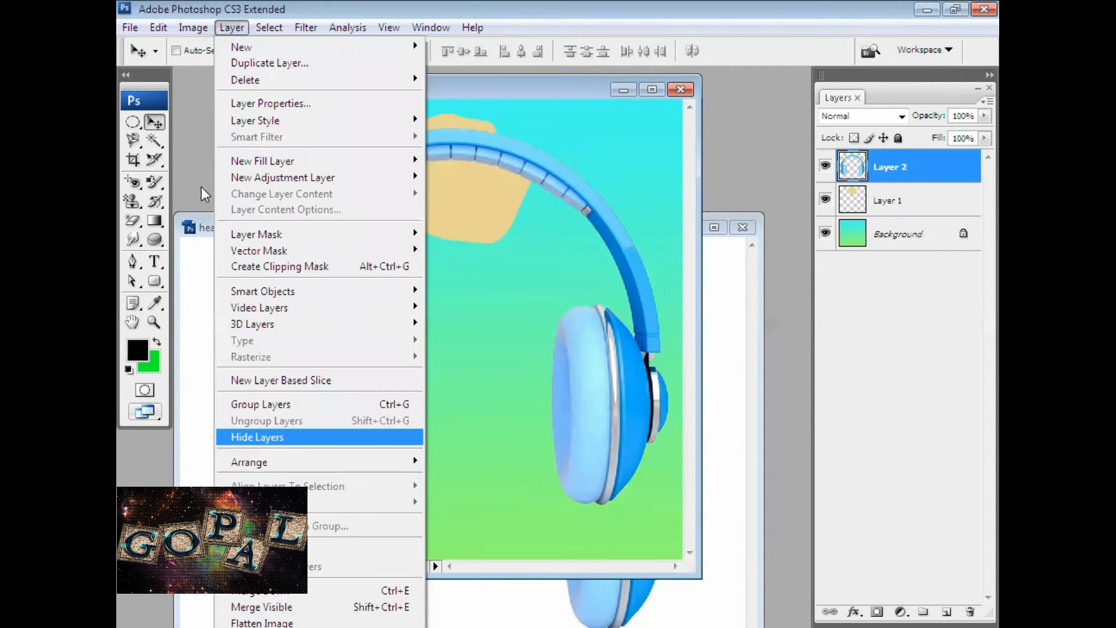
pyautogui.hotkey('alt', 'e')
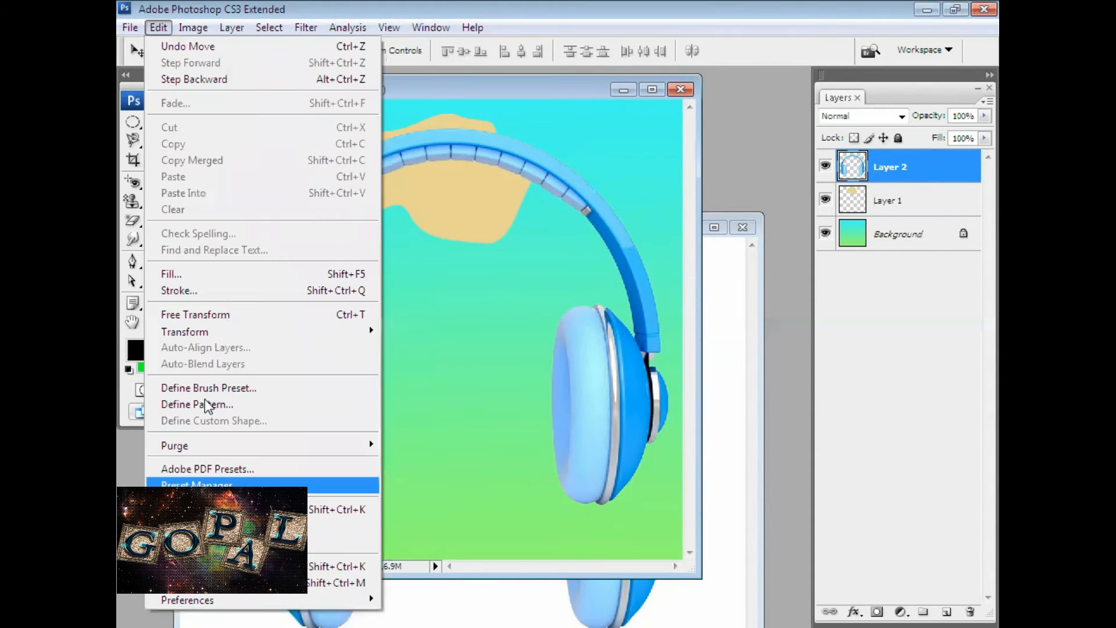
pyautogui.click(206, 317)
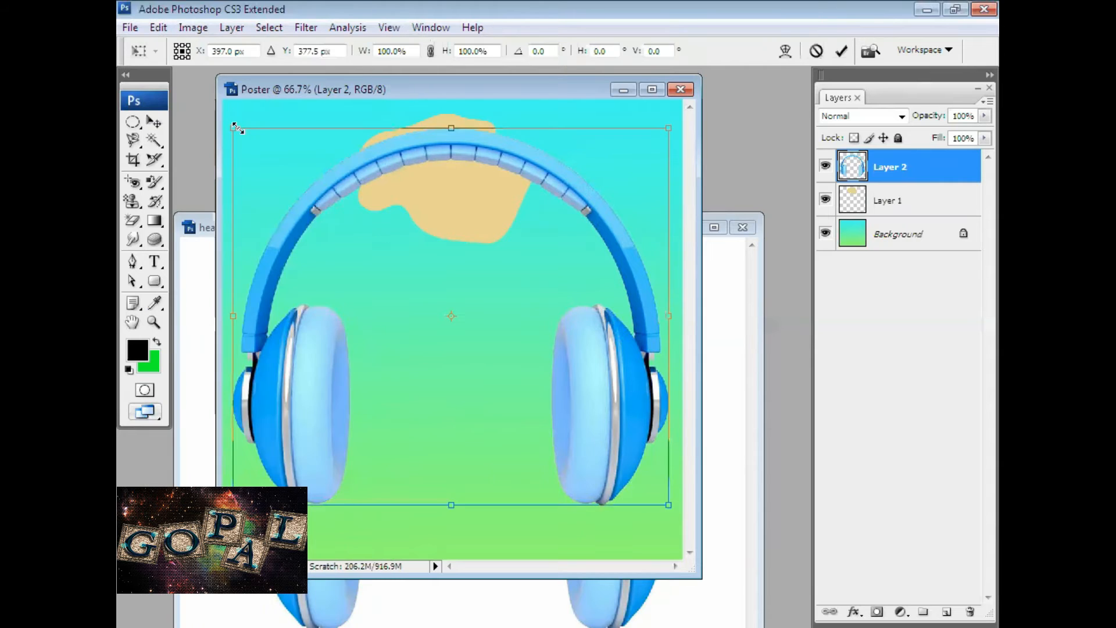
pyautogui.moveTo(257, 132); pyautogui.dragTo(437, 244)
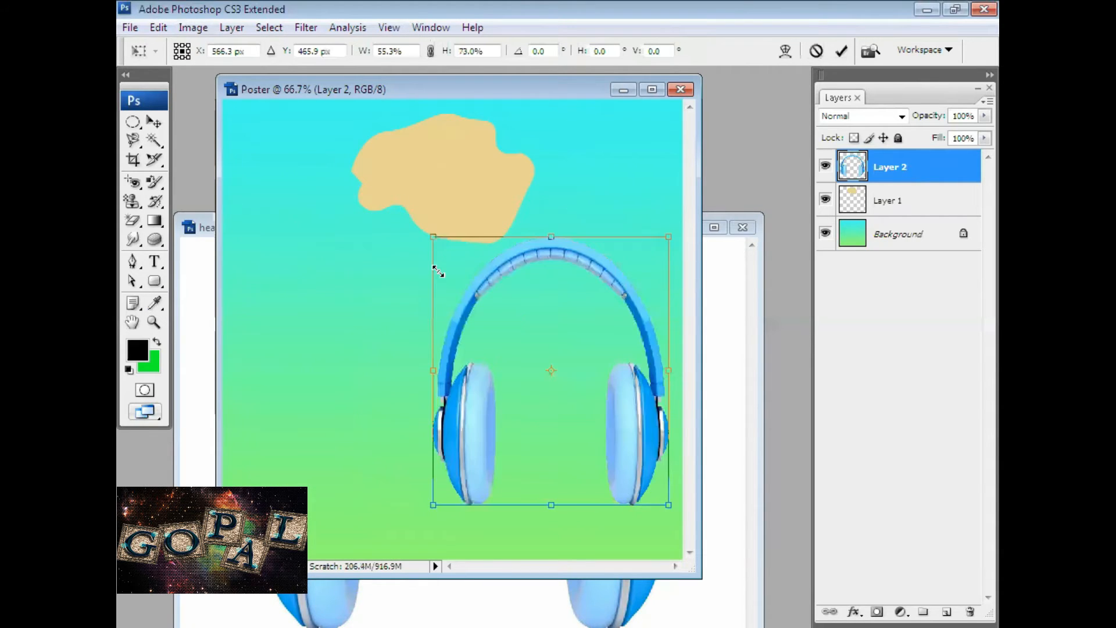
pyautogui.moveTo(452, 284); pyautogui.dragTo(458, 295)
pyautogui.moveTo(490, 424); pyautogui.dragTo(512, 384)
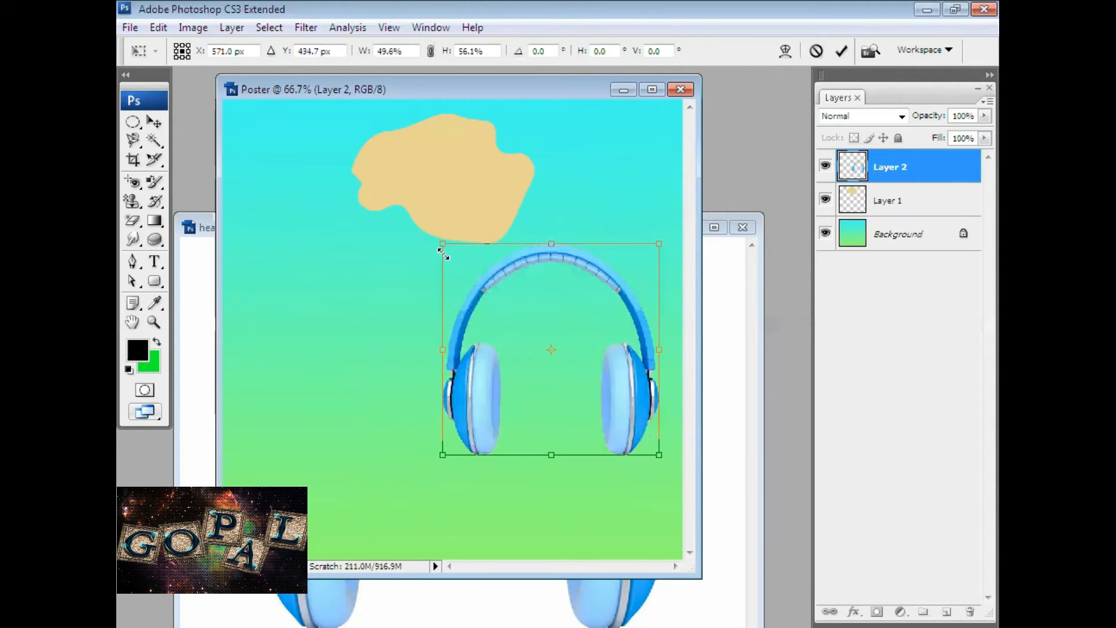
pyautogui.moveTo(444, 252); pyautogui.dragTo(455, 277)
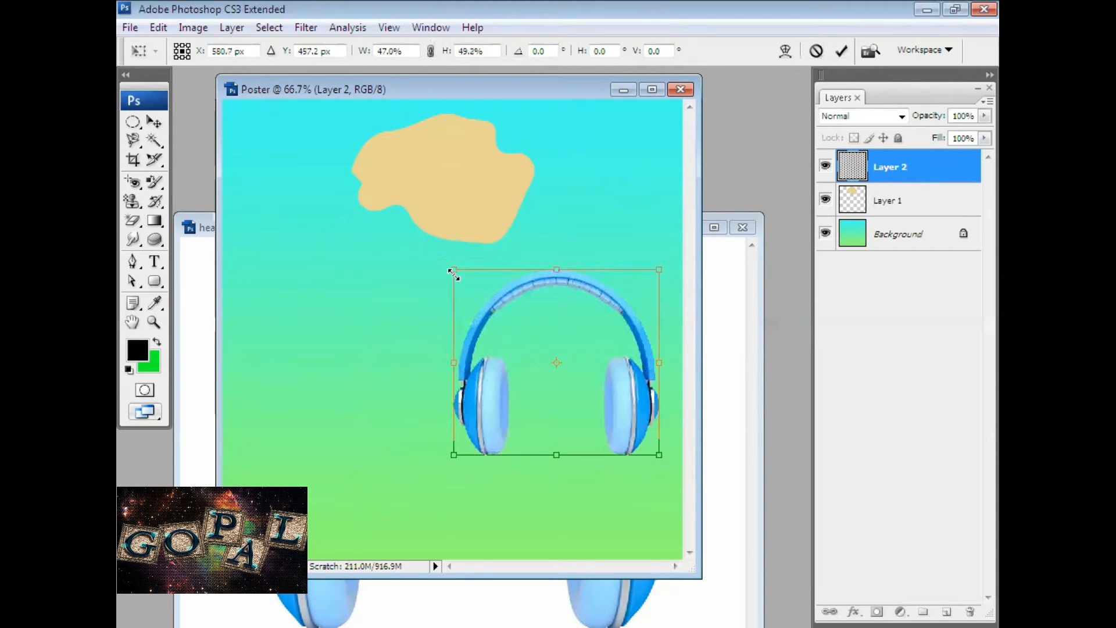
pyautogui.click(841, 52)
# Make a flat elliptical selection just below the headphones' left ear cup and add a new layer above the headphones
pyautogui.press('b')
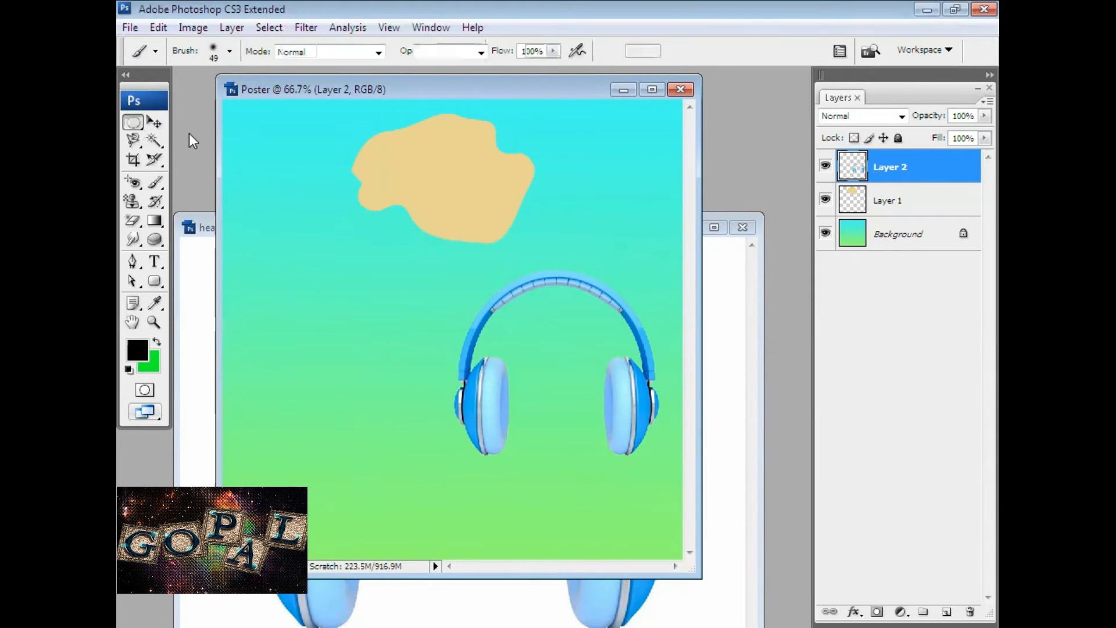
pyautogui.press('m')
pyautogui.moveTo(452, 463); pyautogui.dragTo(521, 481)
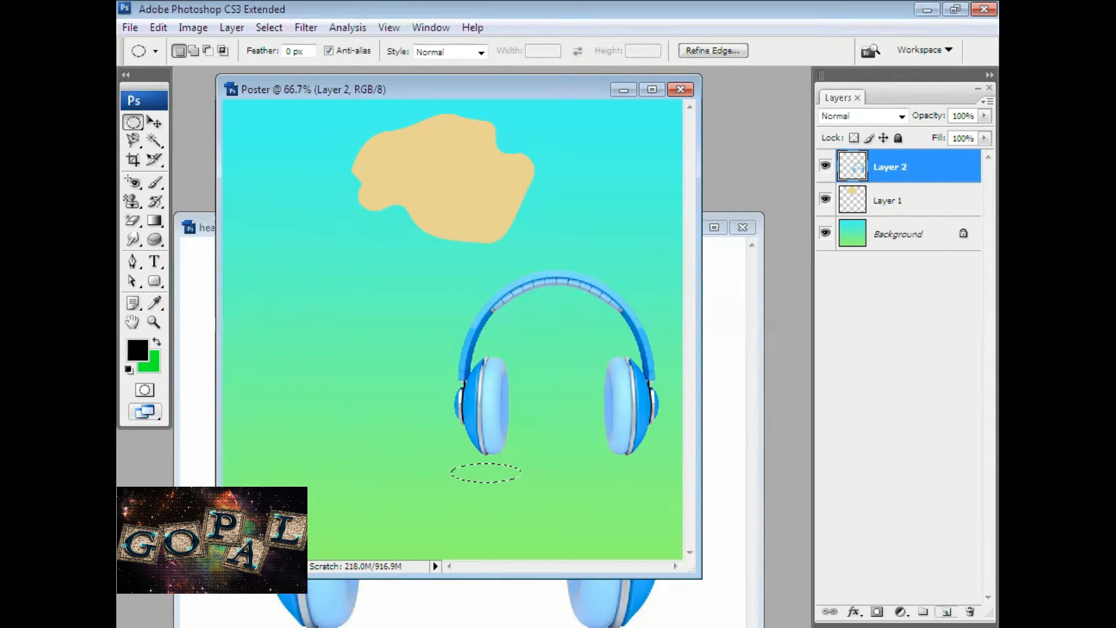
pyautogui.hotkey('ctrl', 'shift', 'alt', 'n')
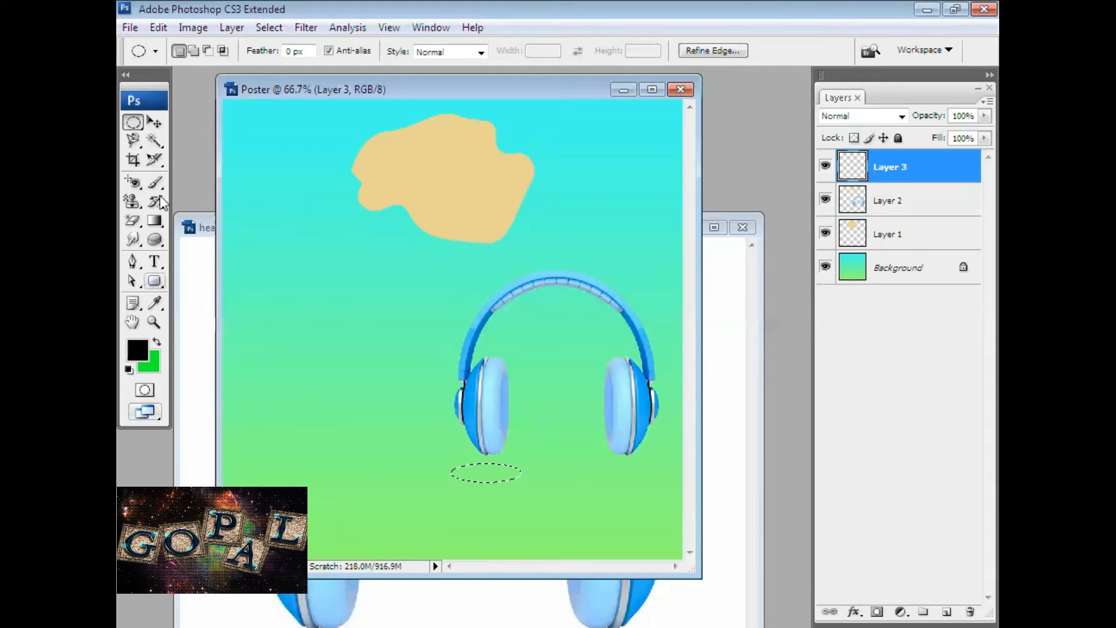
# Fill the elliptical selection on the new layer with a black radial gradient in Multiply mode using the foreground-to-transparent preset, and deselect
pyautogui.click(154, 219)
pyautogui.moveTo(155, 220); pyautogui.dragTo(221, 227)
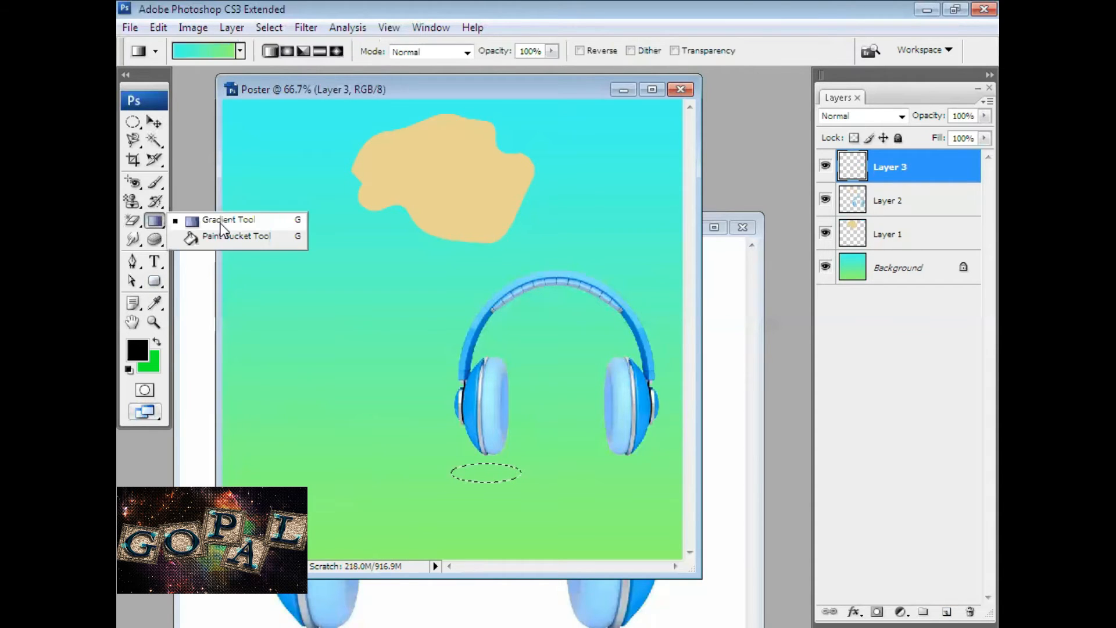
pyautogui.click(240, 53)
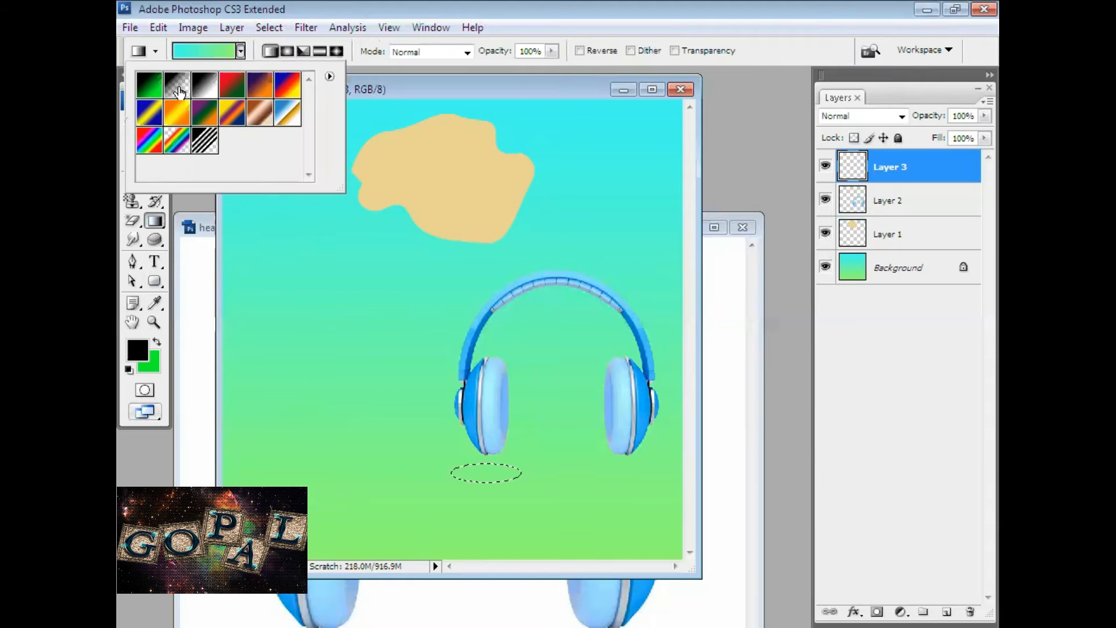
pyautogui.click(177, 85)
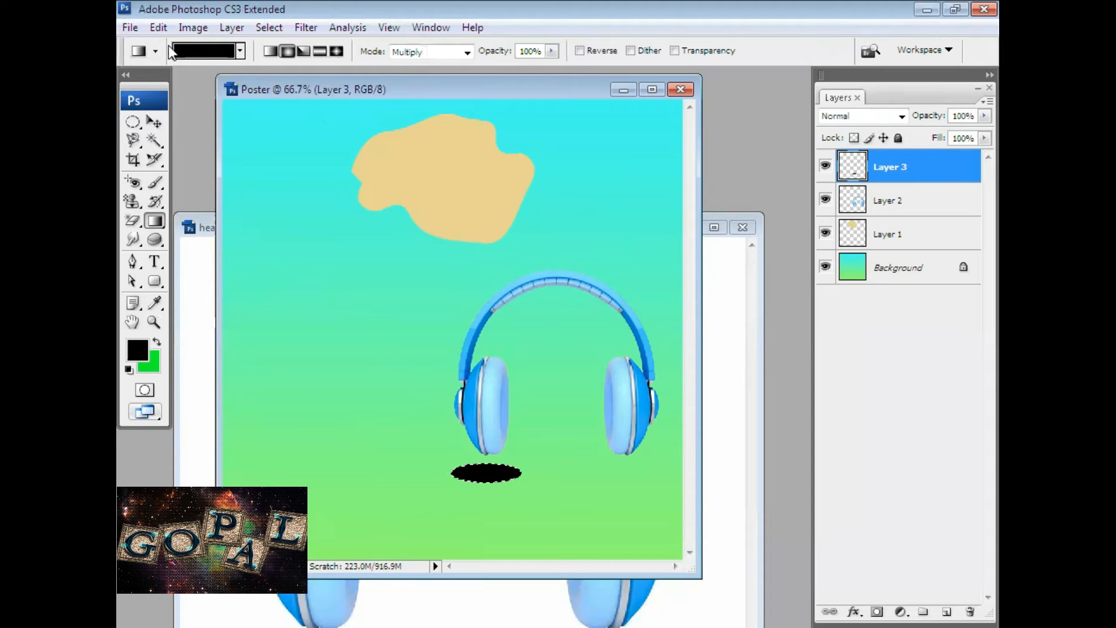
pyautogui.hotkey('alt', 'e')
pyautogui.click(269, 28)
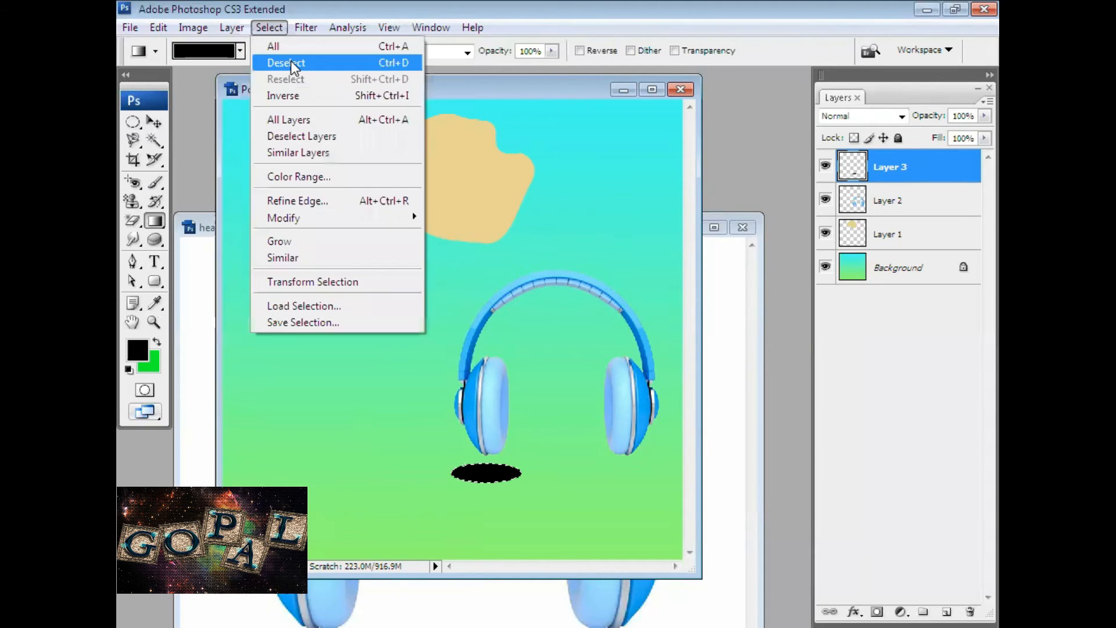
pyautogui.click(290, 62)
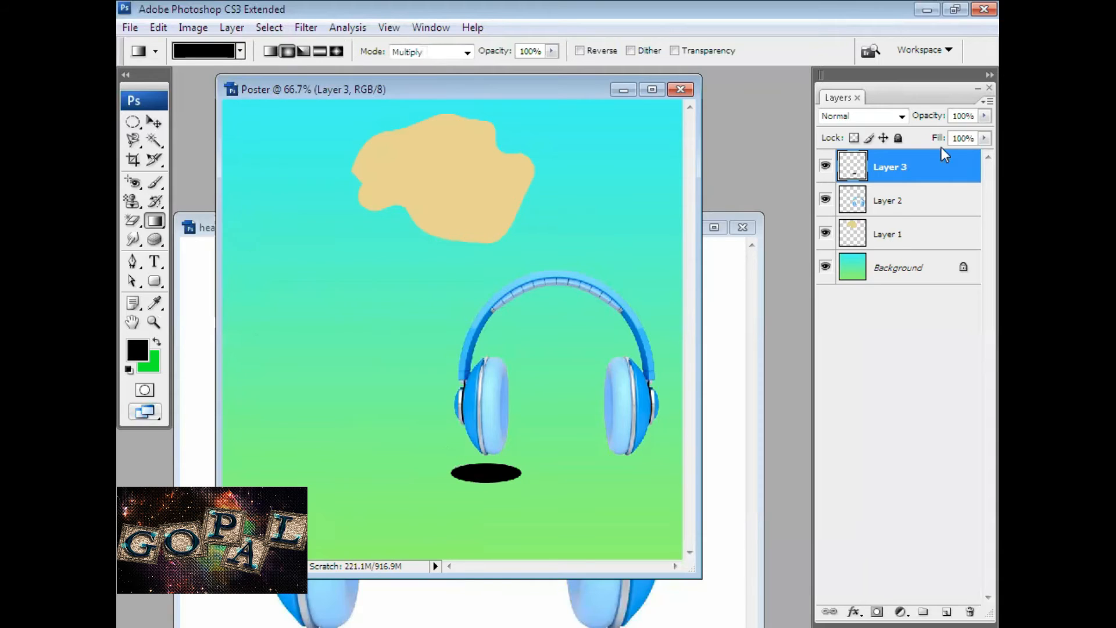
# Lower the opacity of the black ellipse layer to 56%
pyautogui.click(984, 115)
pyautogui.moveTo(972, 135); pyautogui.dragTo(947, 138)
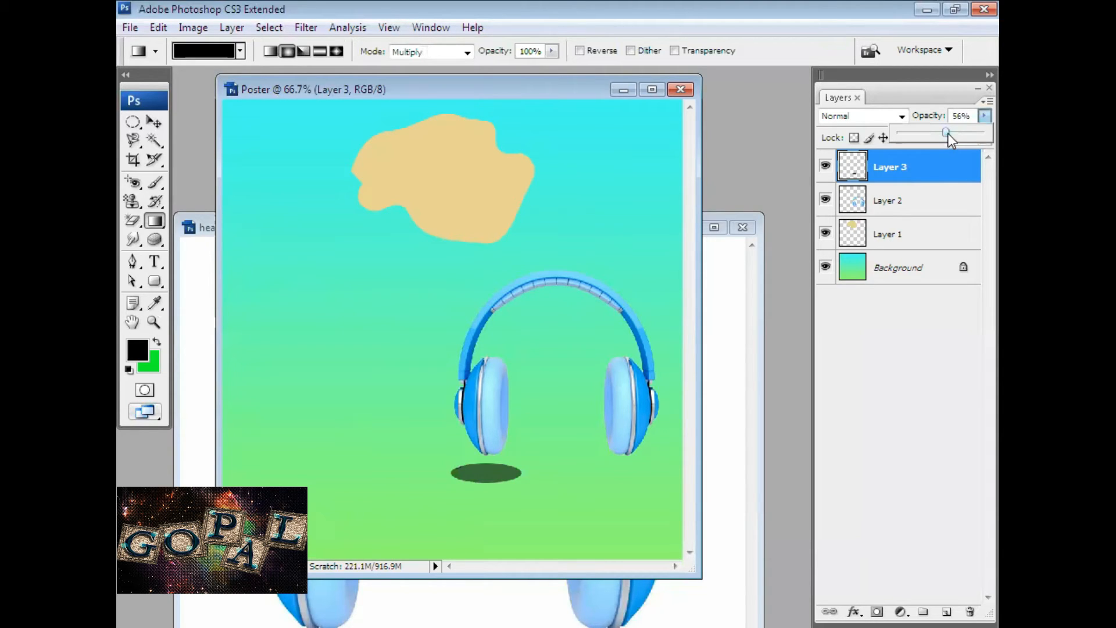
pyautogui.click(905, 175)
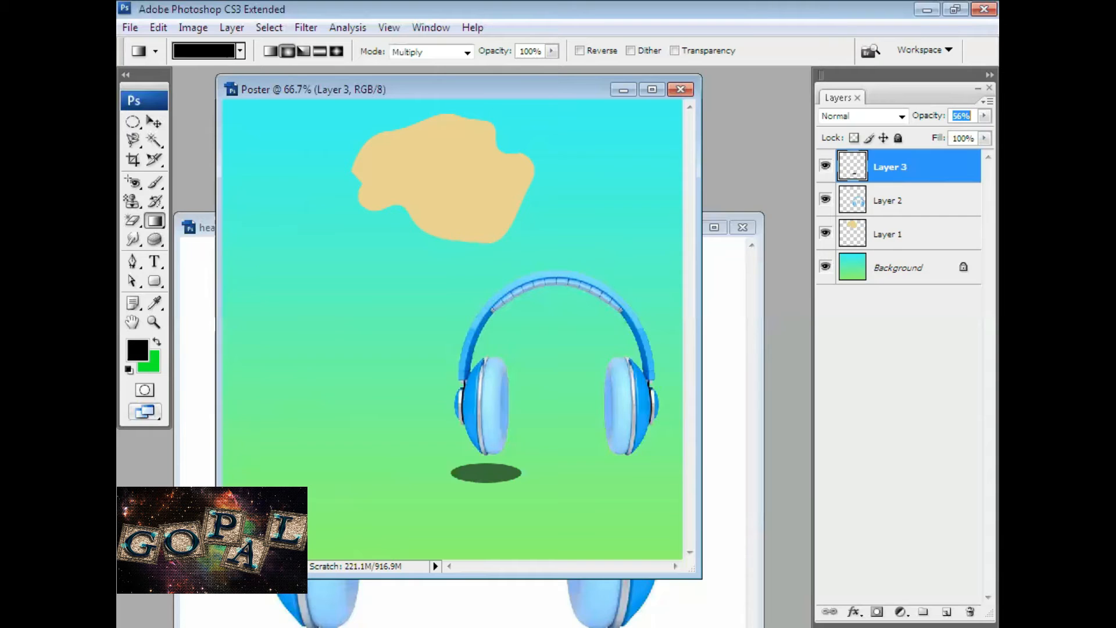
# Duplicate the ellipse shadow layer and move the copy horizontally to just below the headphones' right ear cup
pyautogui.hotkey('ctrl', 'j')
pyautogui.press('v')
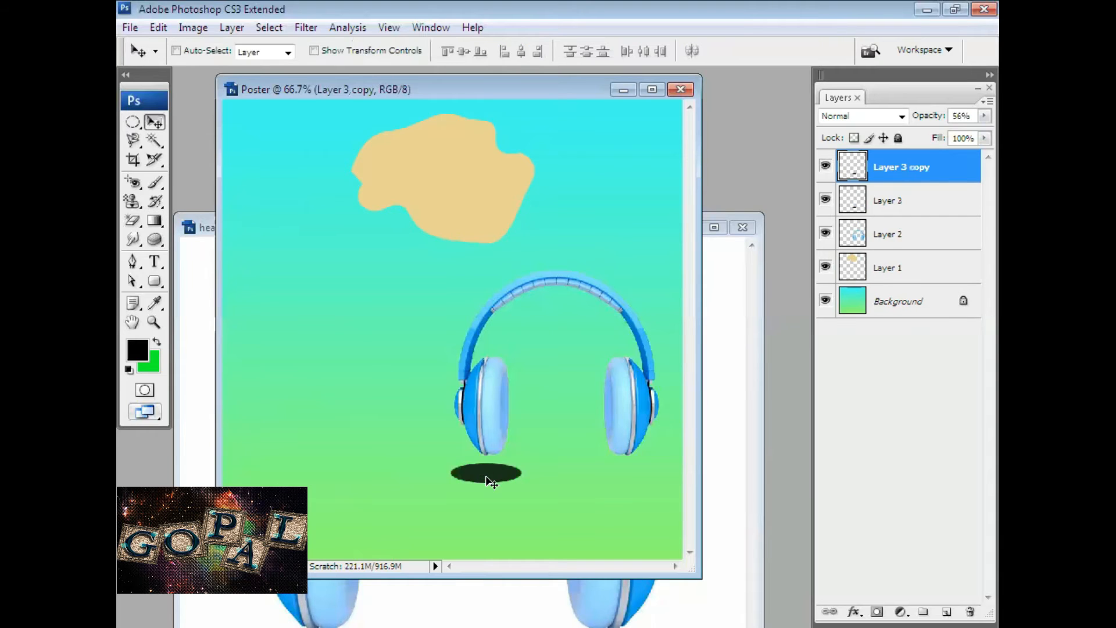
pyautogui.moveTo(590, 481); pyautogui.dragTo(625, 483)
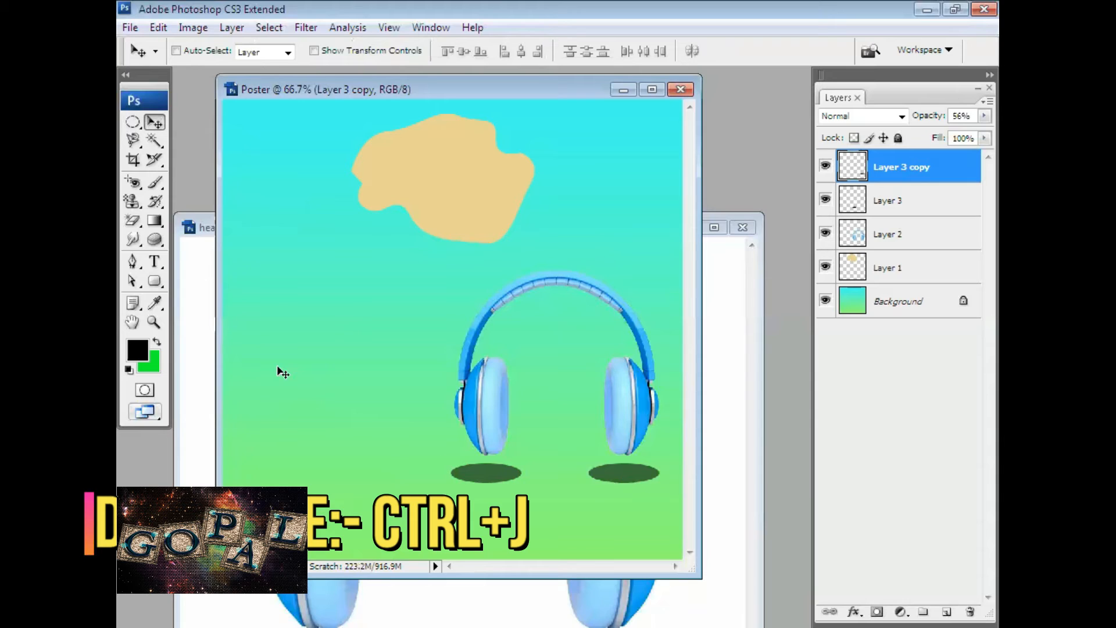
# Set the Type tool's font to Britannic Bold and its text color to black (000000)
pyautogui.click(151, 263)
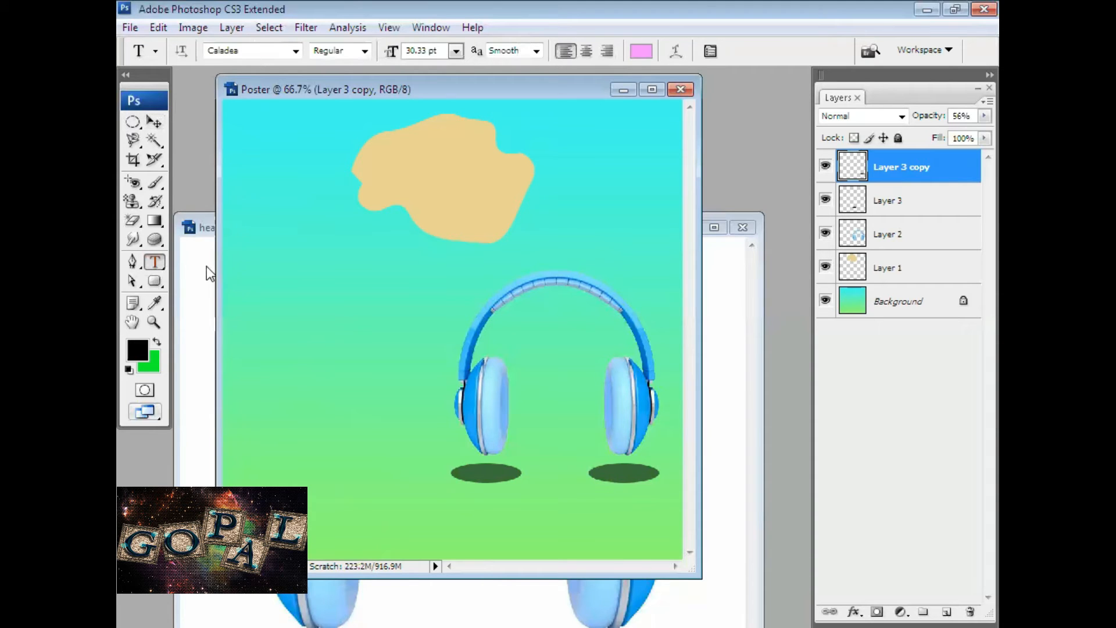
pyautogui.click(155, 264)
pyautogui.click(243, 261)
pyautogui.click(253, 54)
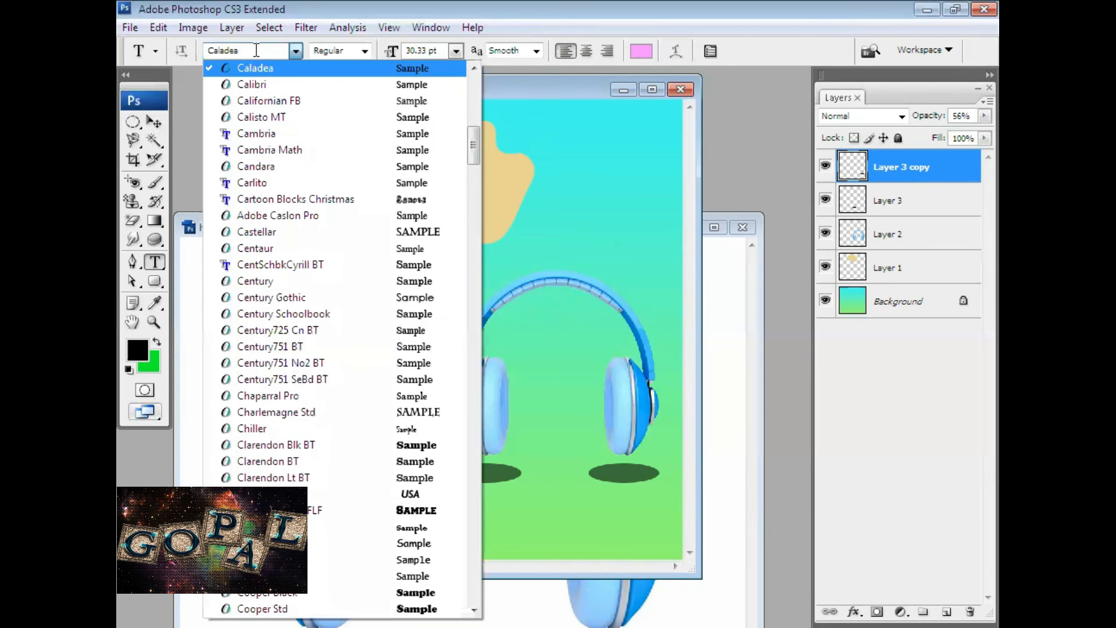
pyautogui.click(289, 51)
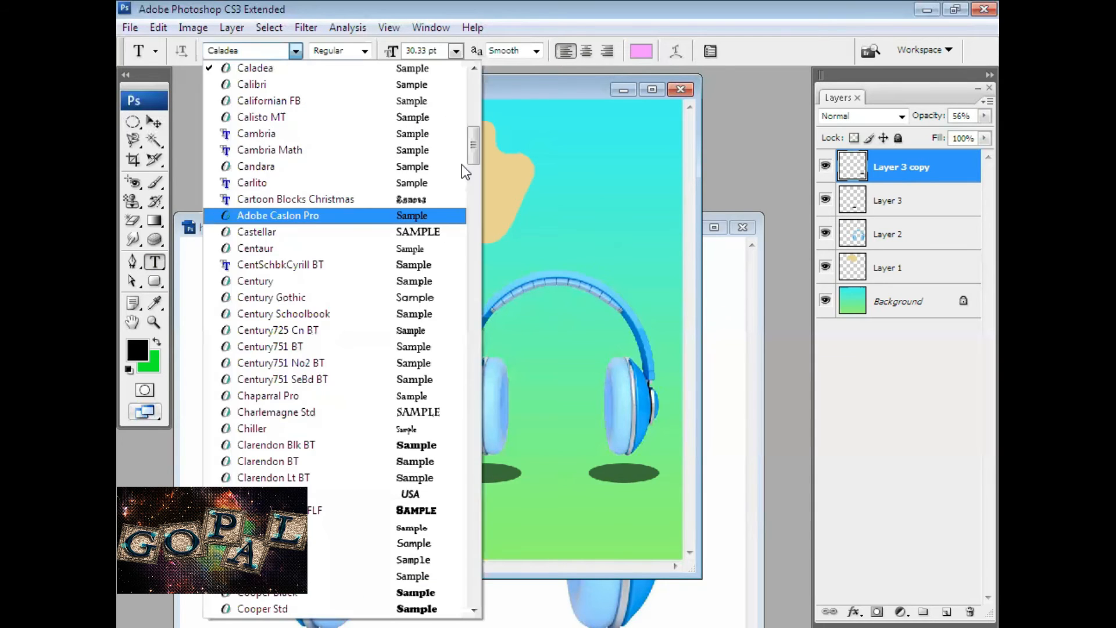
pyautogui.click(467, 88)
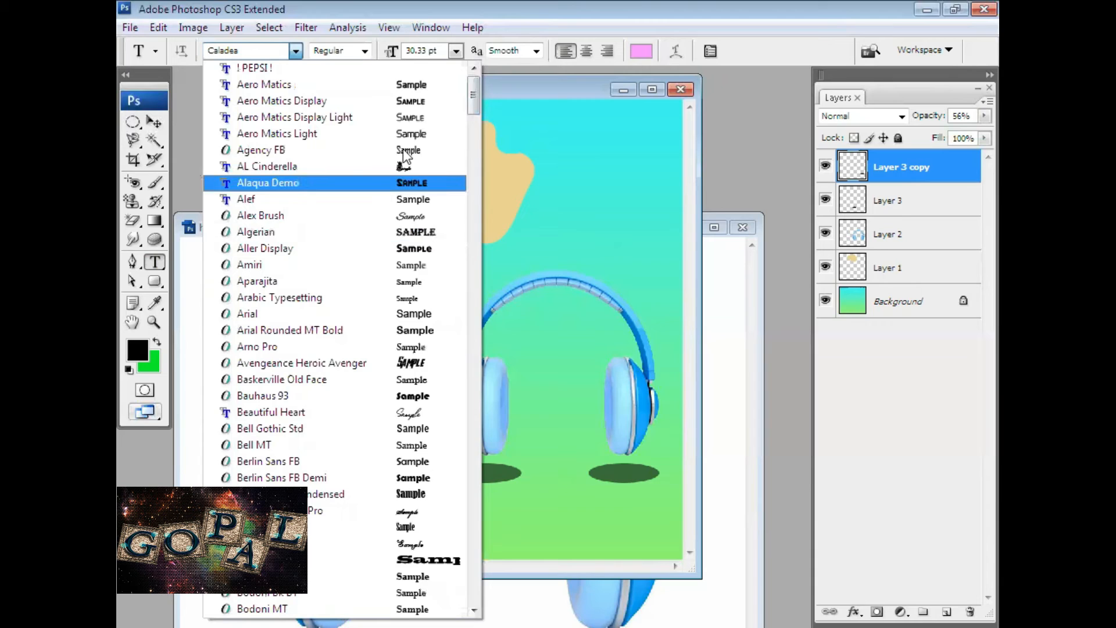
pyautogui.scroll(-1, 473, 103)
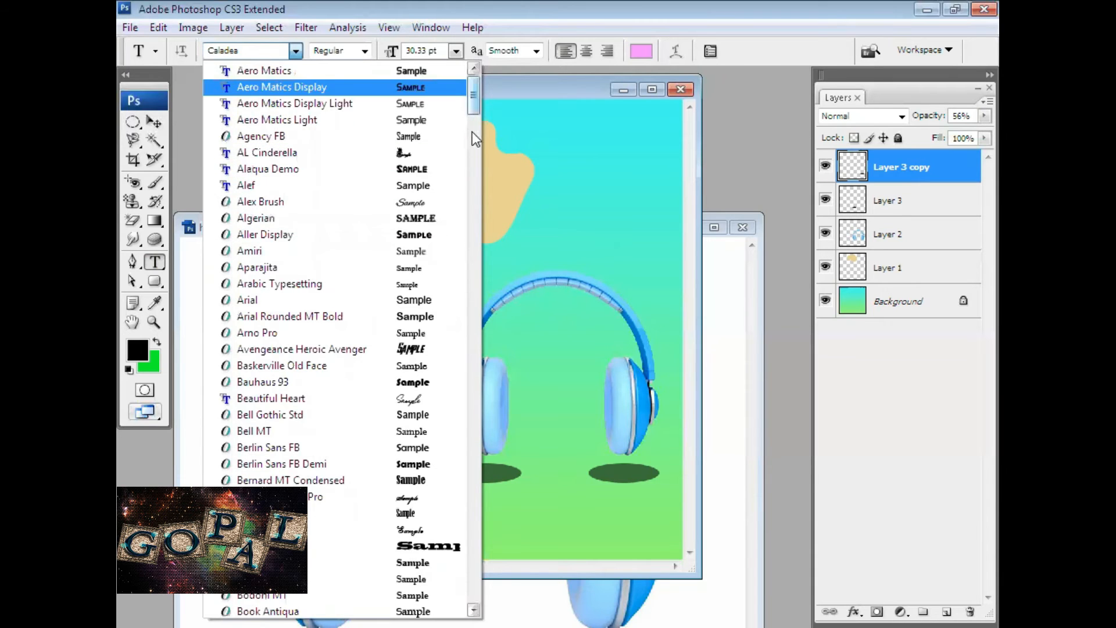
pyautogui.click(472, 137)
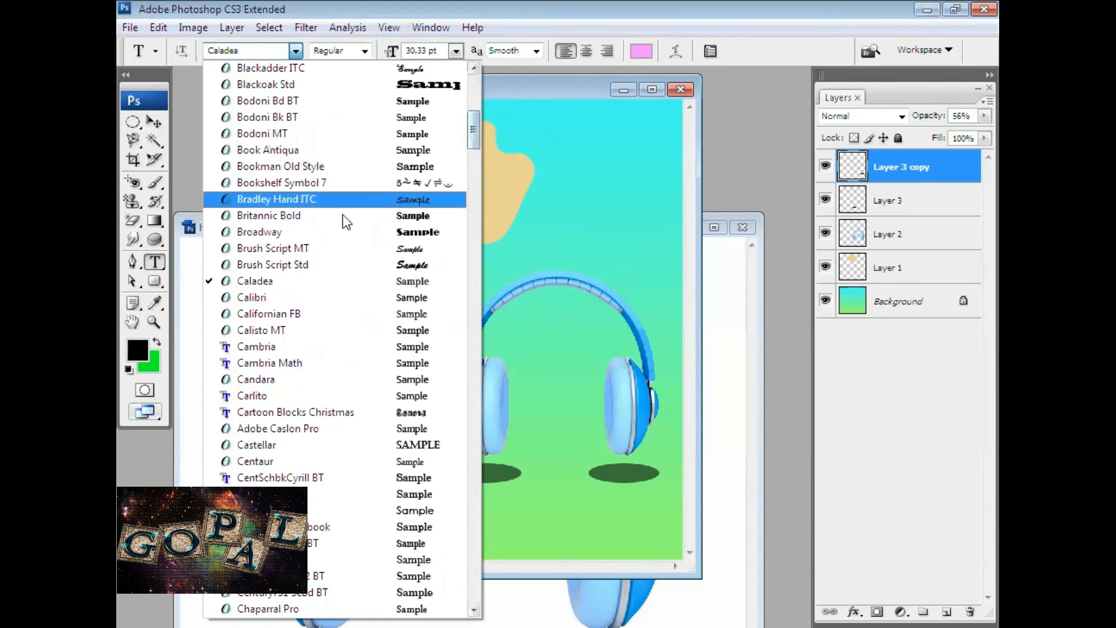
pyautogui.click(267, 215)
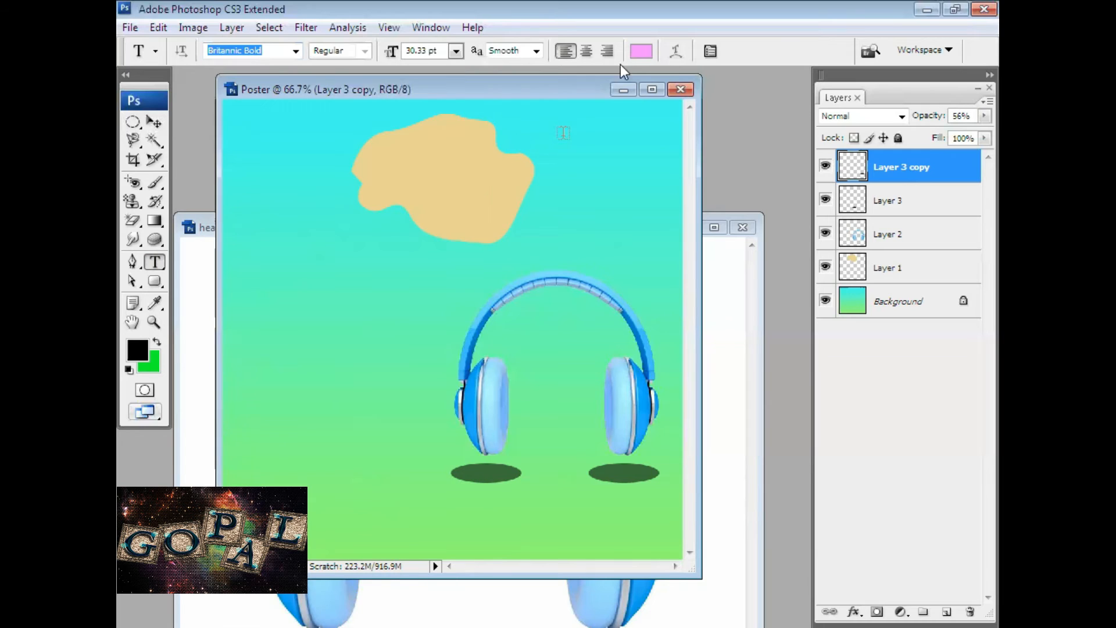
pyautogui.click(641, 52)
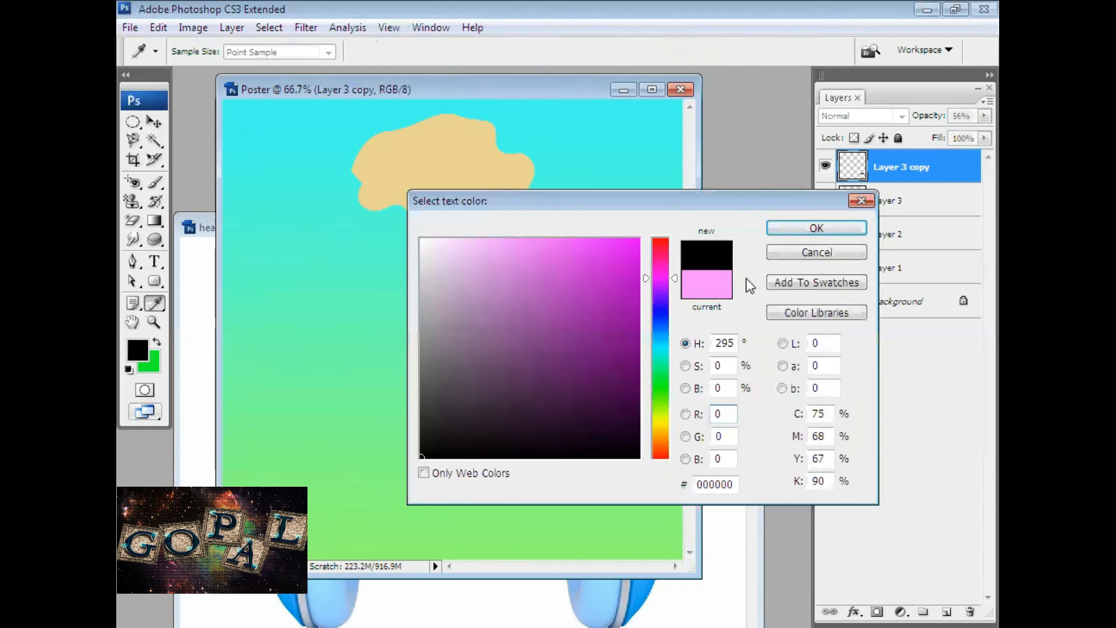
pyautogui.click(784, 227)
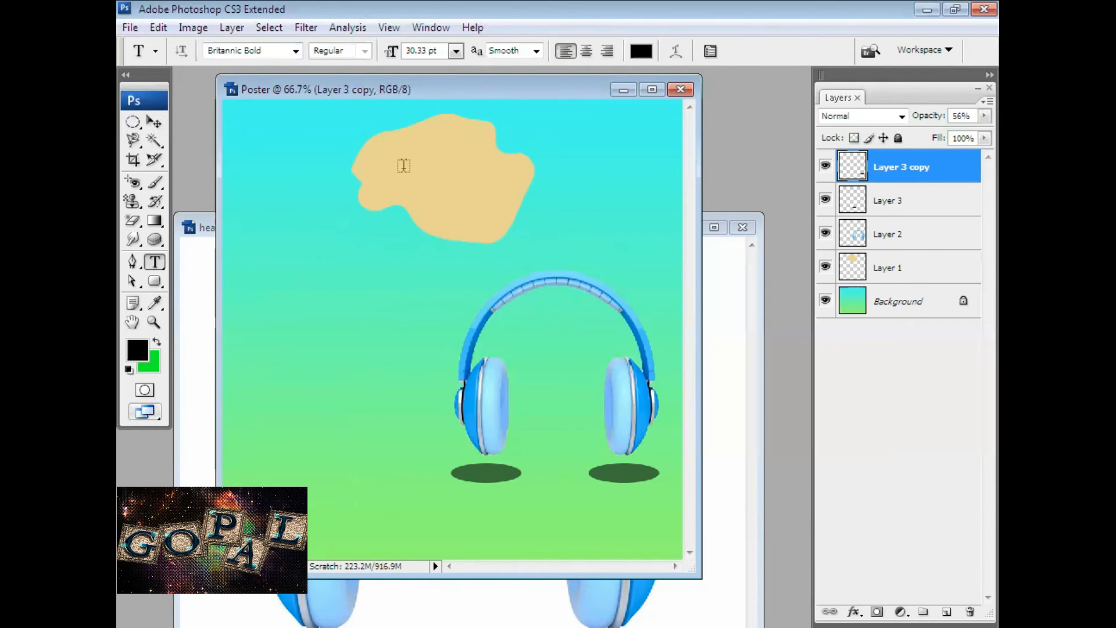
# Add a text layer starting on the beige shape with three lines: "Special Offer", "40%" and "1-5 Sep"
pyautogui.click(403, 165)
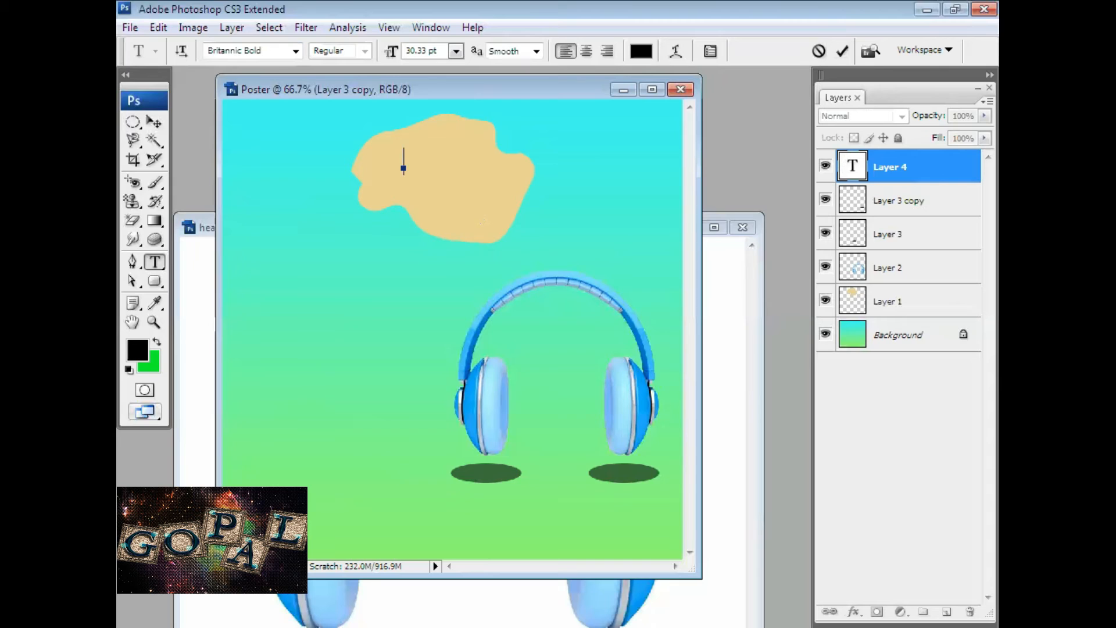
pyautogui.write('Specia')
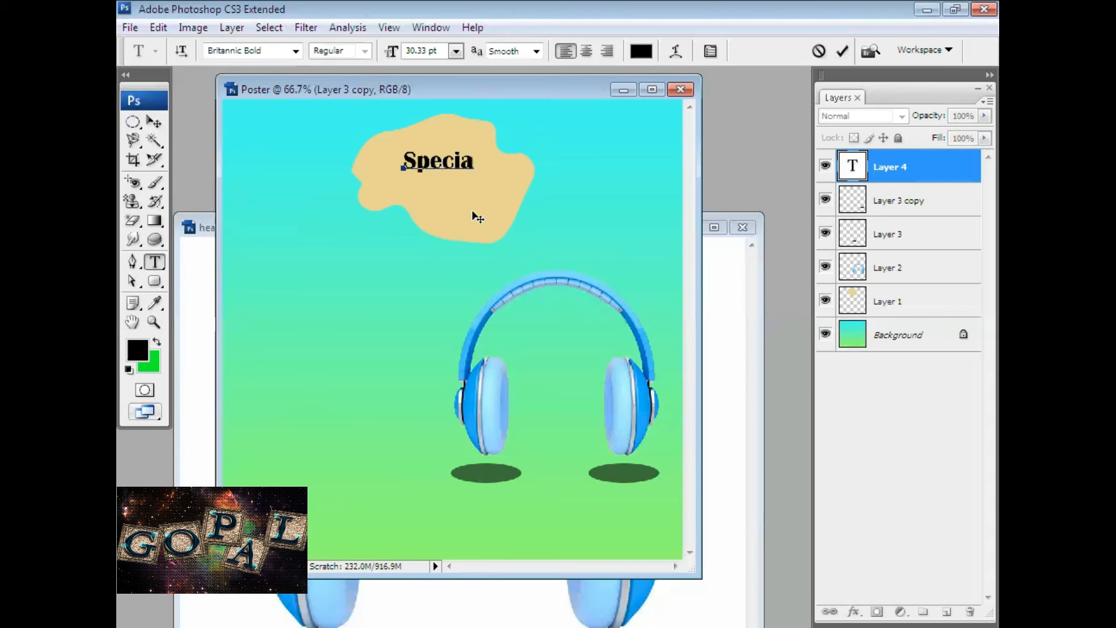
pyautogui.write('l Offer')
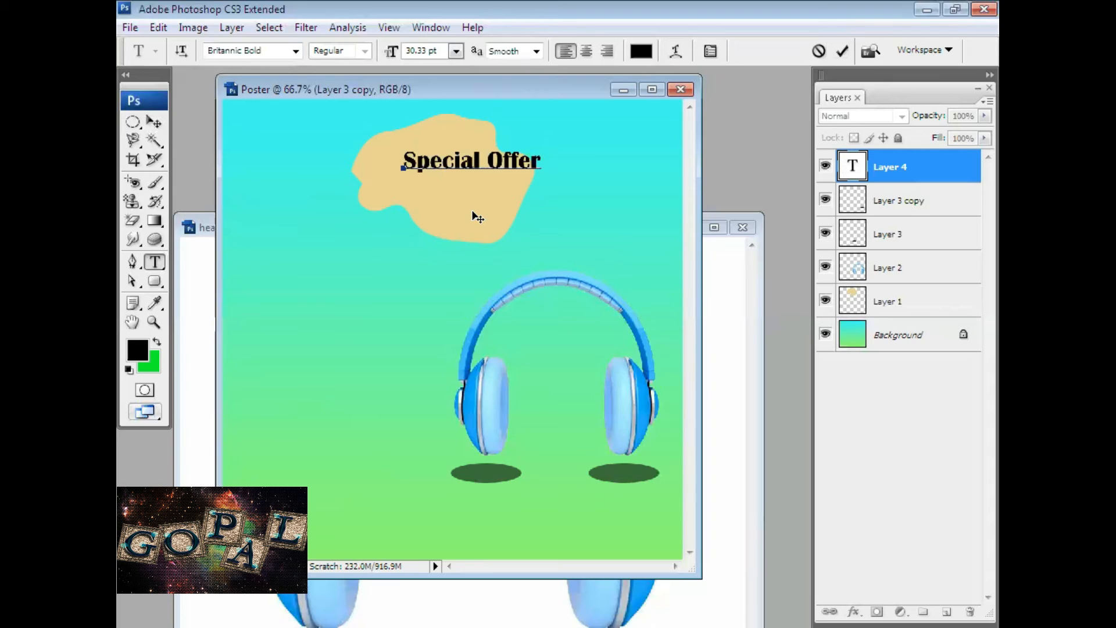
pyautogui.press('Return')
pyautogui.write('40%')
pyautogui.write('1')
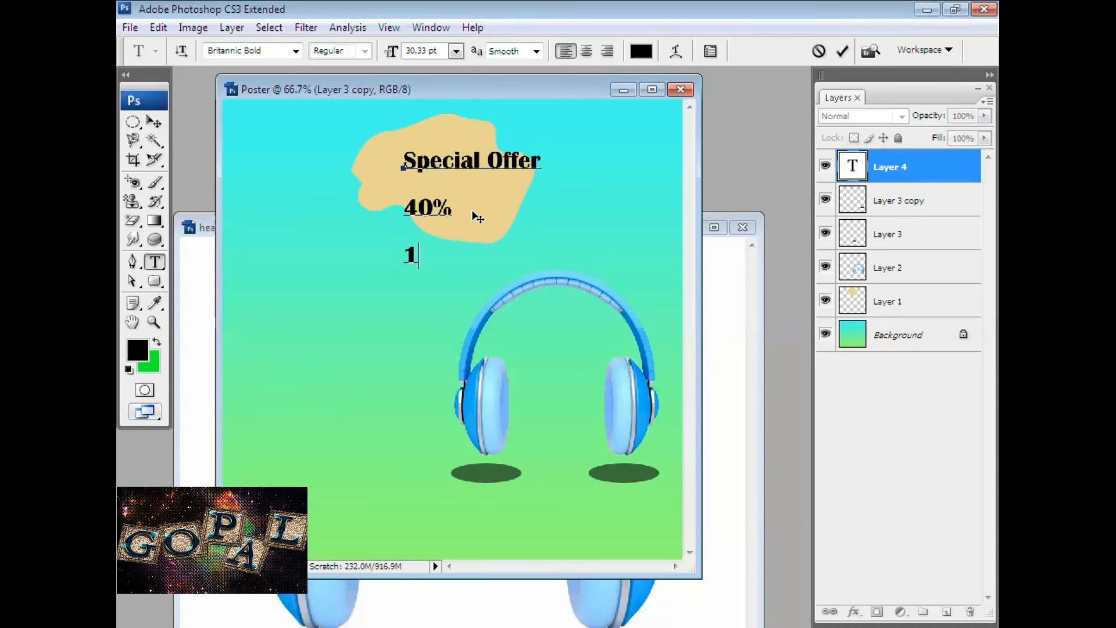
pyautogui.write('-5 Sep')
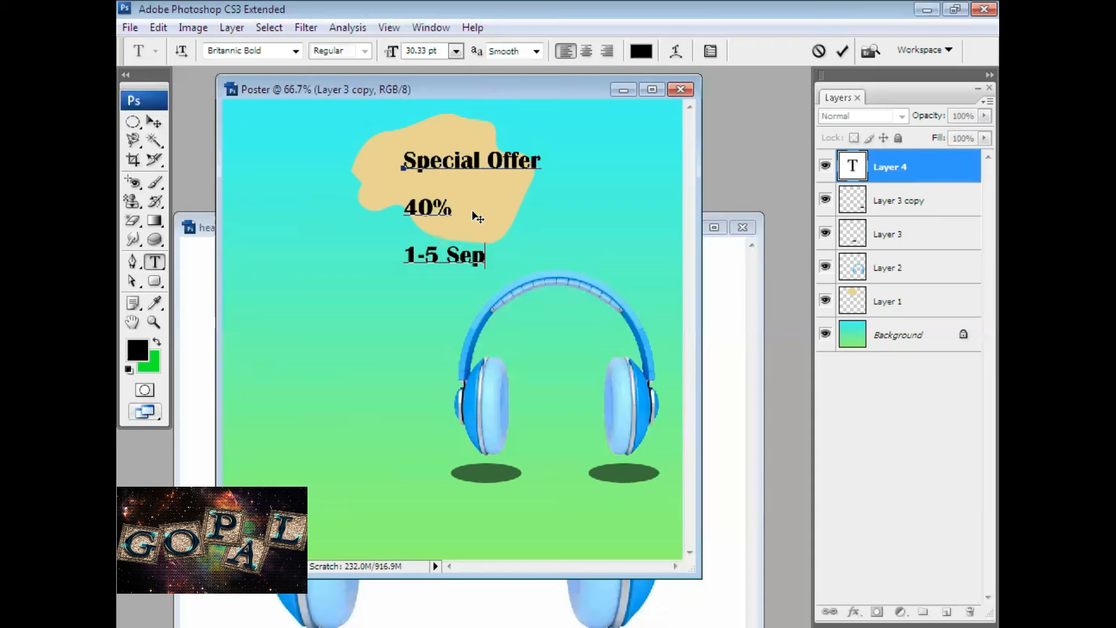
# Center-align all three lines of the offer text and color them orange-brown (ba6826)
pyautogui.moveTo(500, 255); pyautogui.dragTo(514, 140)
pyautogui.click(587, 51)
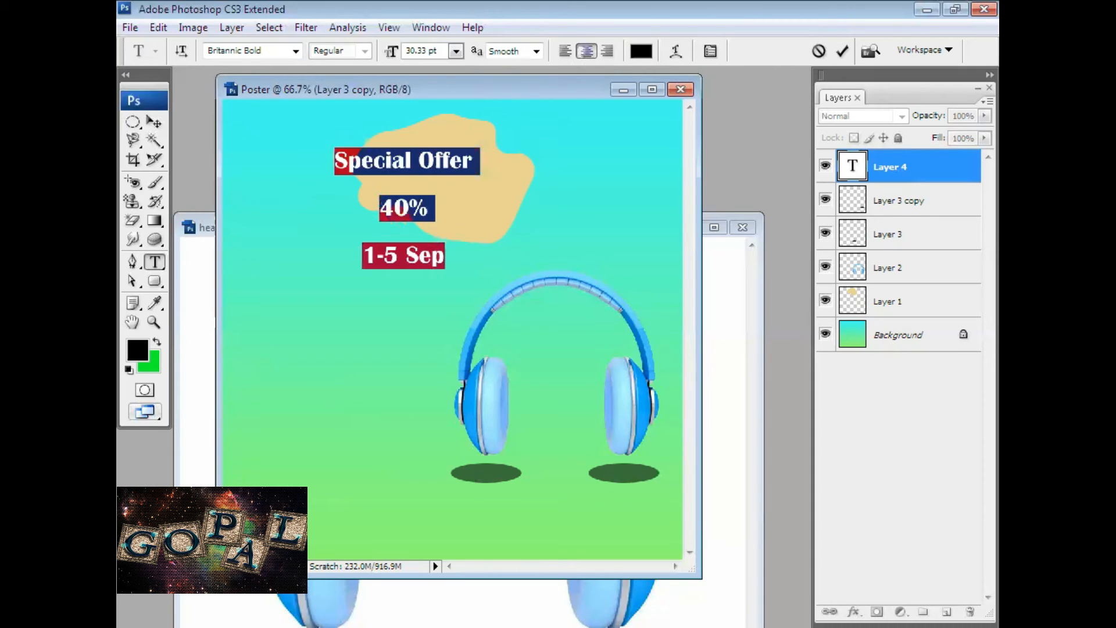
pyautogui.moveTo(499, 257); pyautogui.dragTo(328, 168)
pyautogui.click(641, 51)
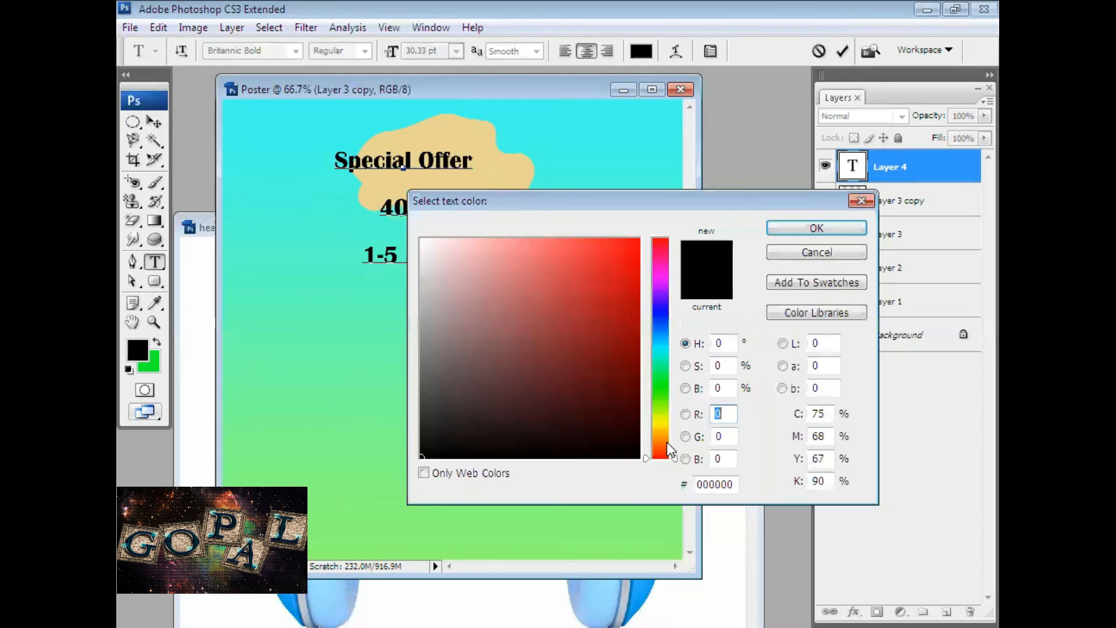
pyautogui.click(667, 442)
pyautogui.click(562, 240)
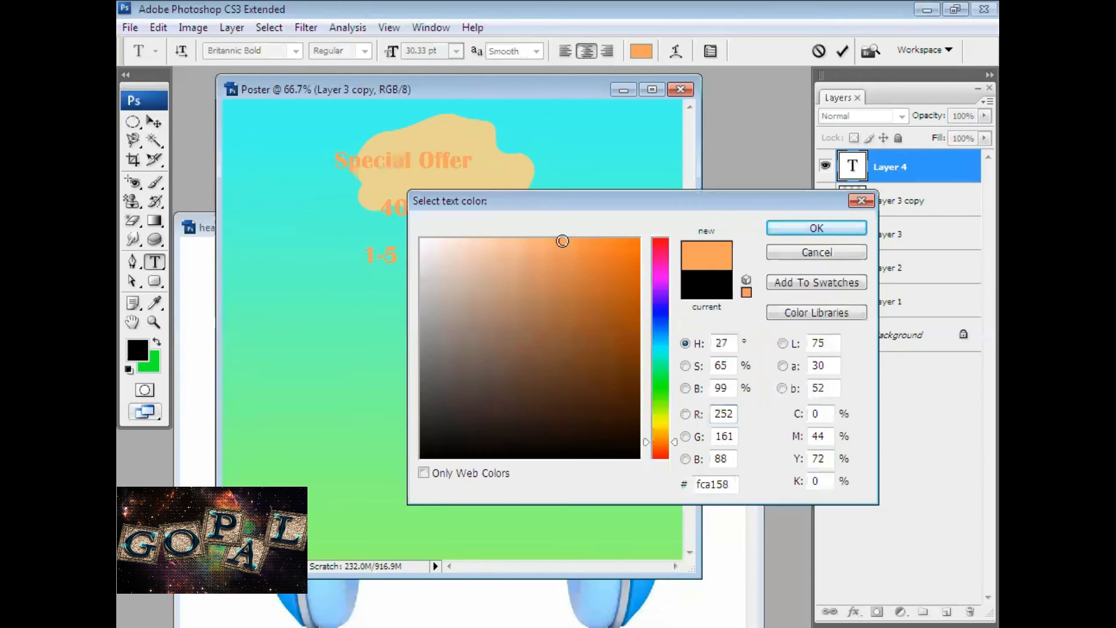
pyautogui.click(593, 265)
pyautogui.click(595, 298)
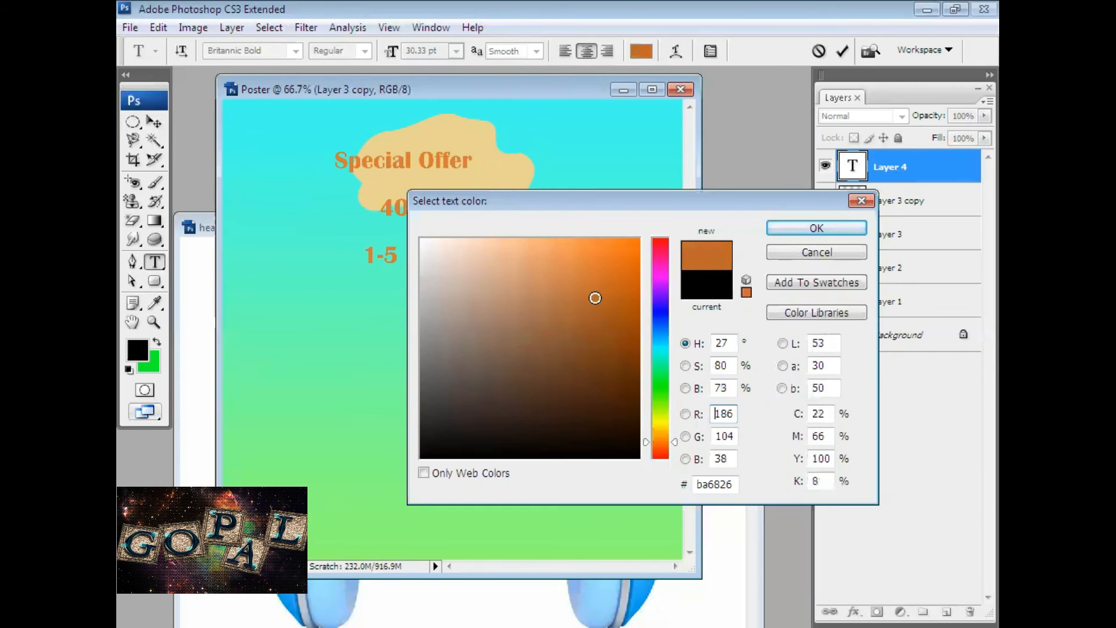
pyautogui.click(777, 229)
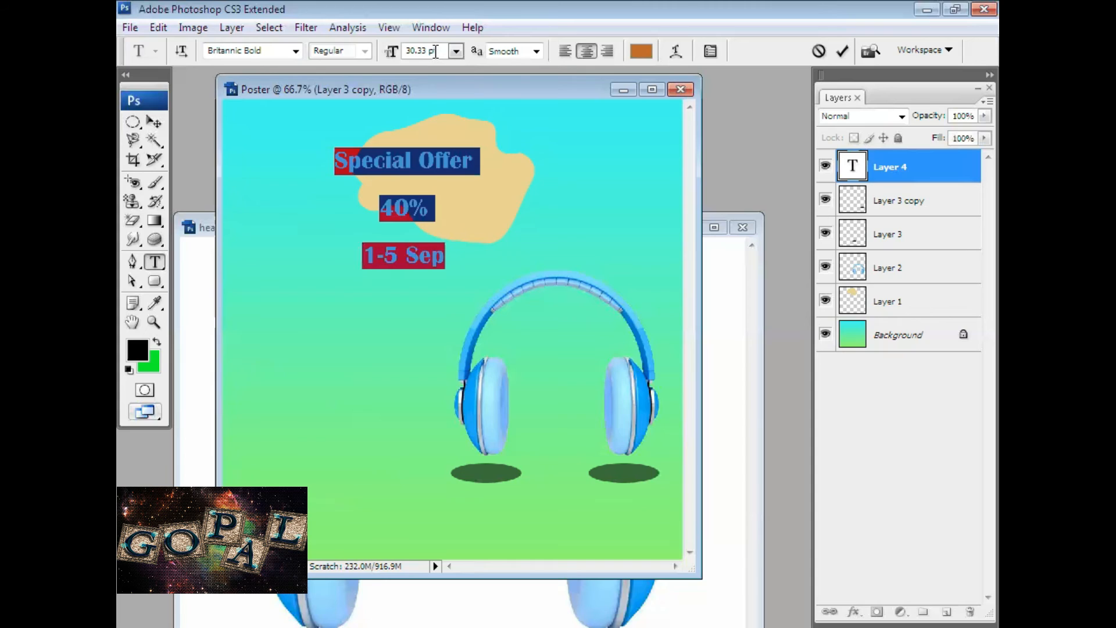
# Reduce the offer text's font size to 24.33 pt and its leading to 31.14 pt
pyautogui.scroll(-8, 436, 51)
pyautogui.scroll(2, 435, 52)
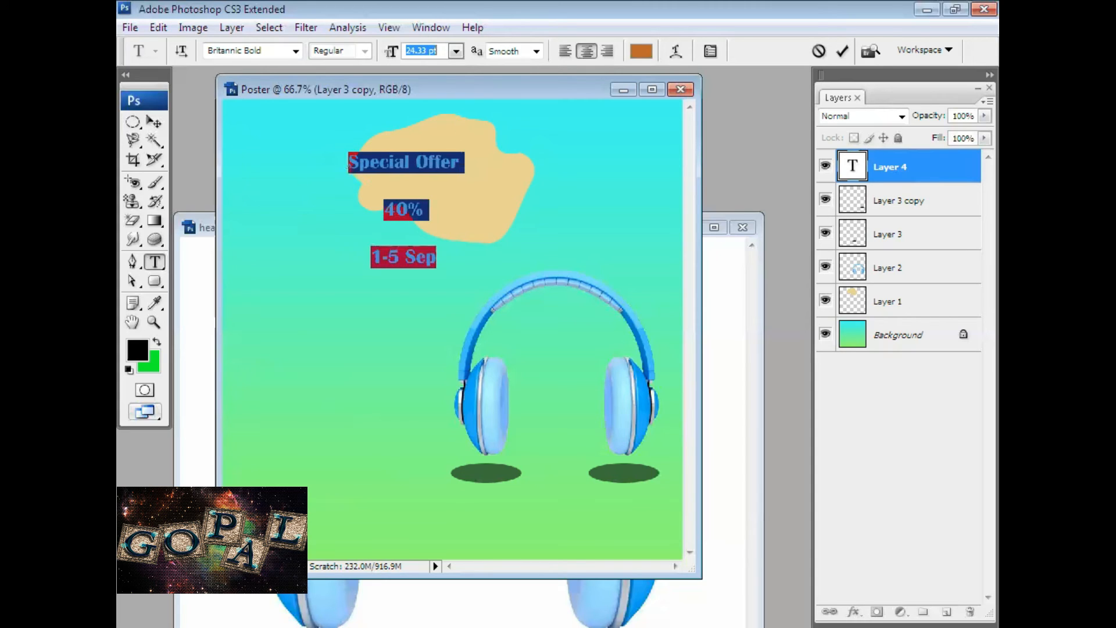
pyautogui.click(708, 53)
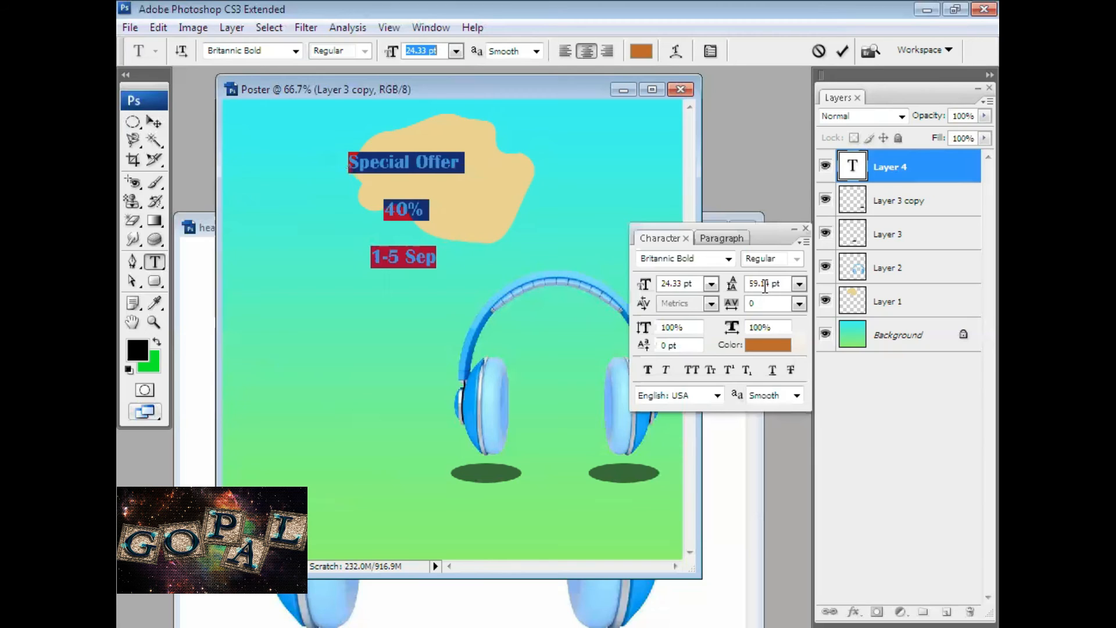
pyautogui.click(765, 284)
pyautogui.scroll(-13, 765, 284)
pyautogui.scroll(-7, 765, 285)
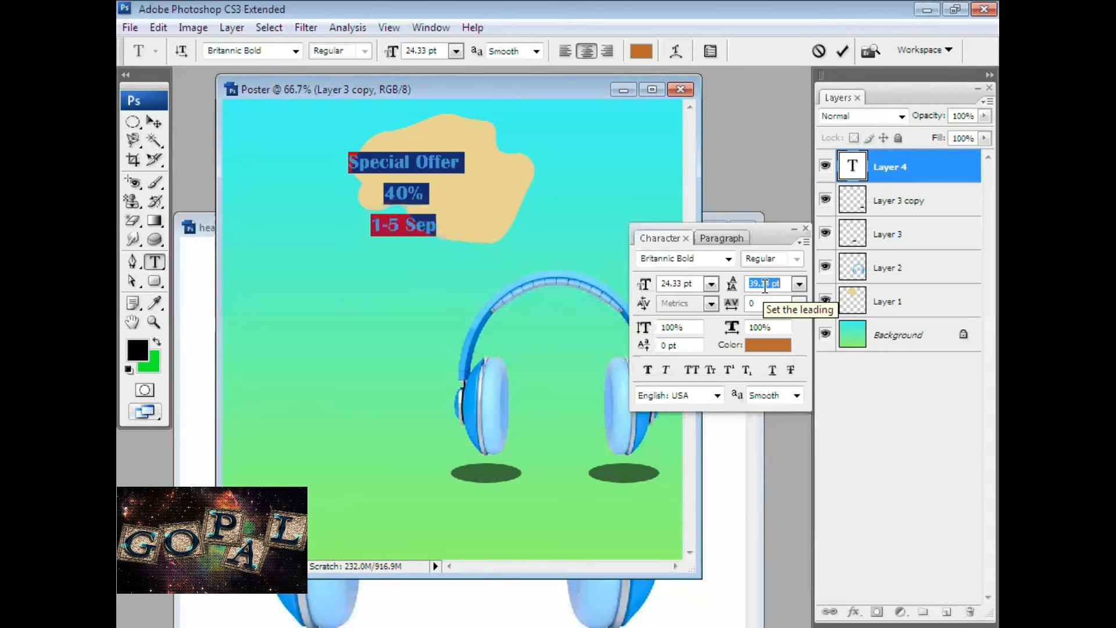
pyautogui.scroll(-8, 765, 285)
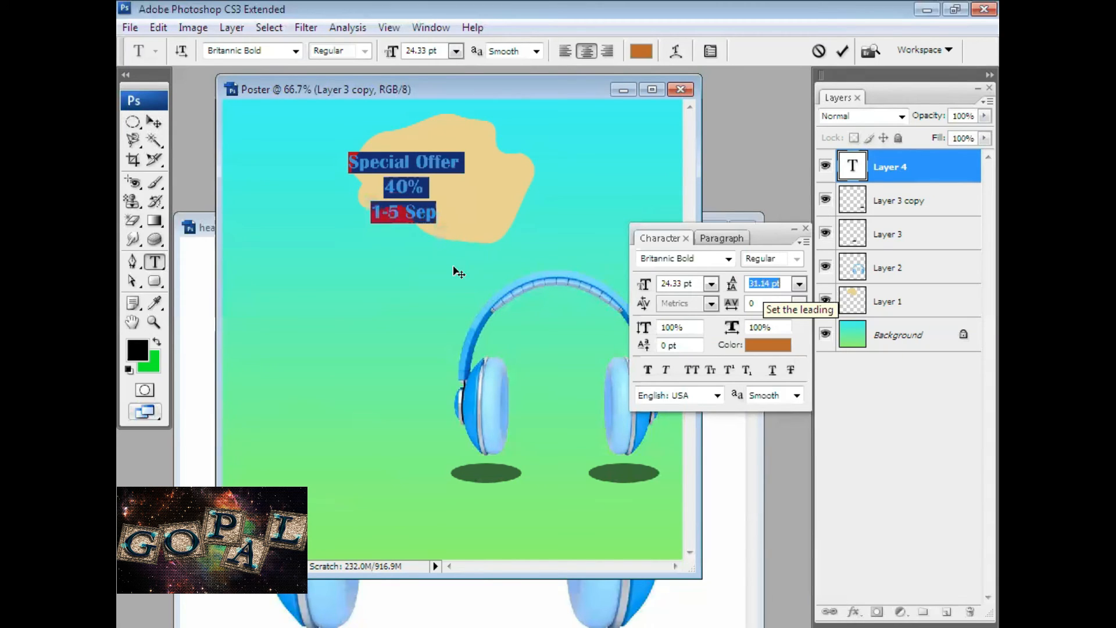
# Move the offer text to the center of the beige shape, commit it and close the character settings
pyautogui.moveTo(459, 272); pyautogui.dragTo(502, 271)
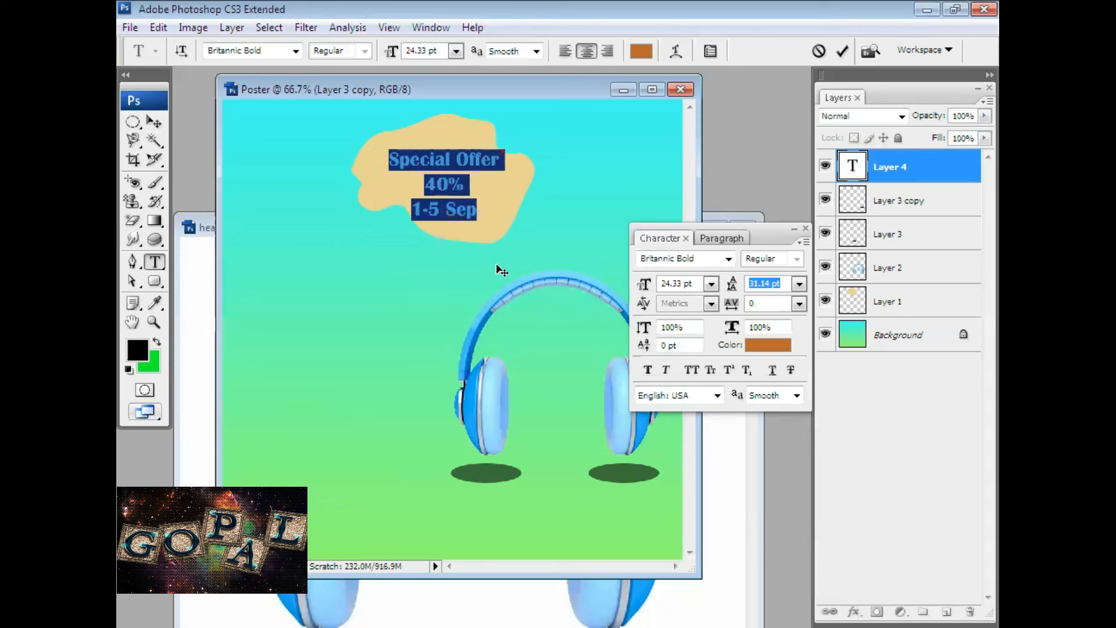
pyautogui.click(270, 182)
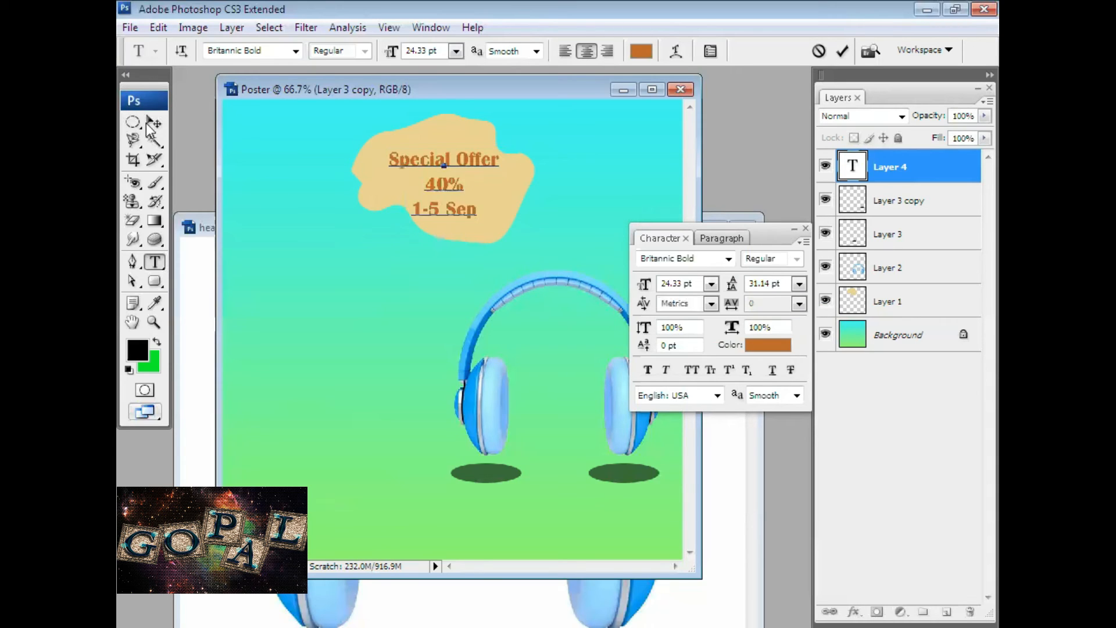
pyautogui.click(154, 121)
pyautogui.click(806, 229)
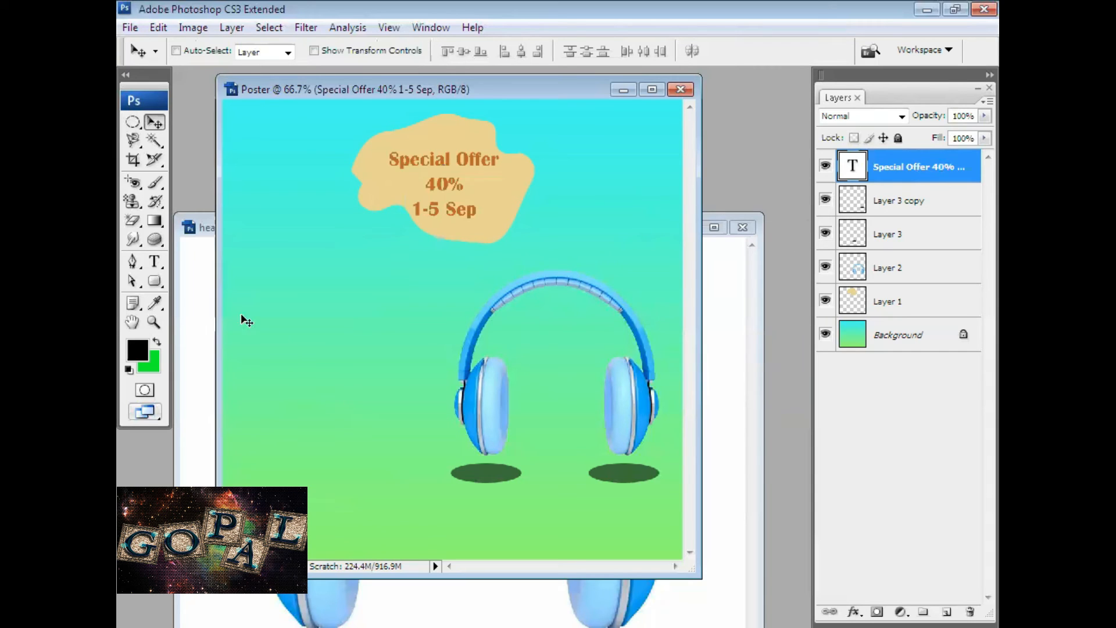
# Start a new text layer on the gradient to the left of the headphones and set its text color to near-black (0c0c0c)
pyautogui.click(162, 261)
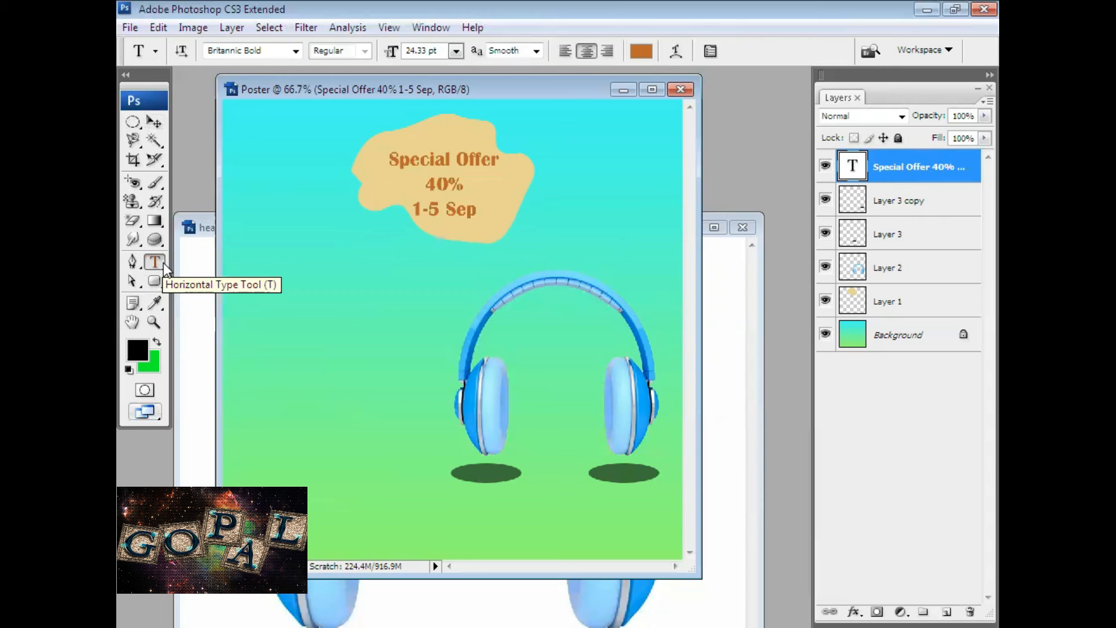
pyautogui.click(241, 289)
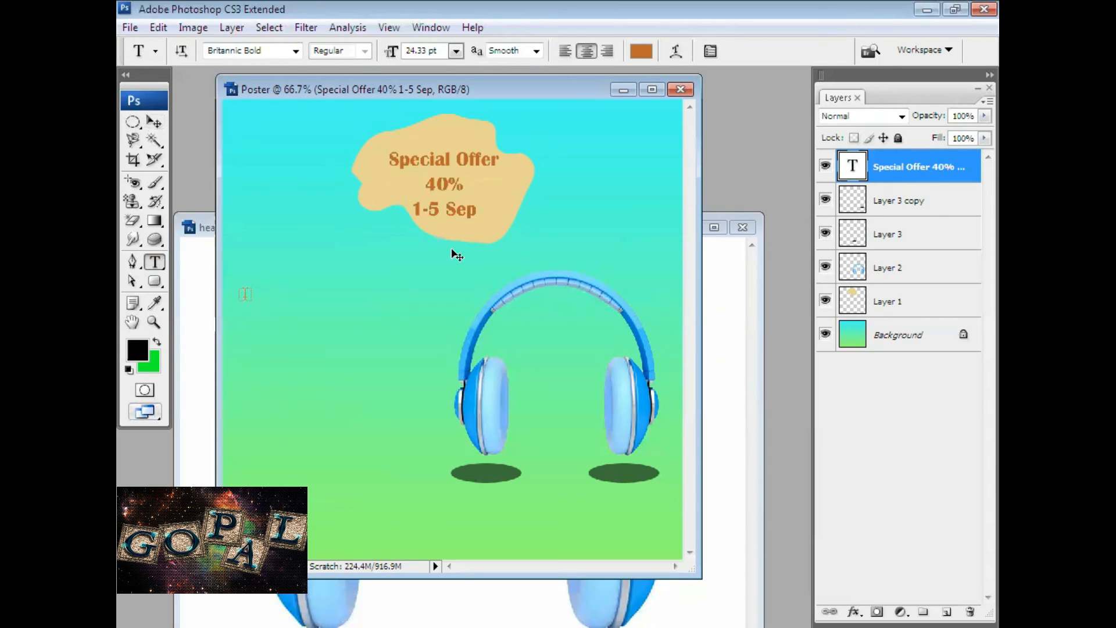
pyautogui.click(640, 51)
pyautogui.click(424, 448)
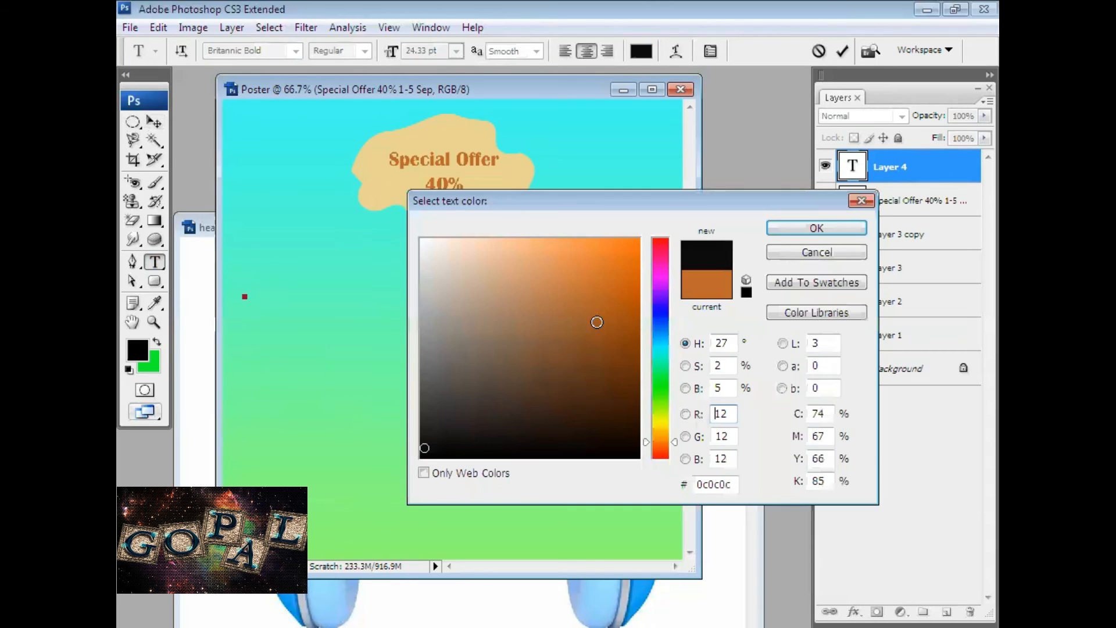
pyautogui.click(786, 234)
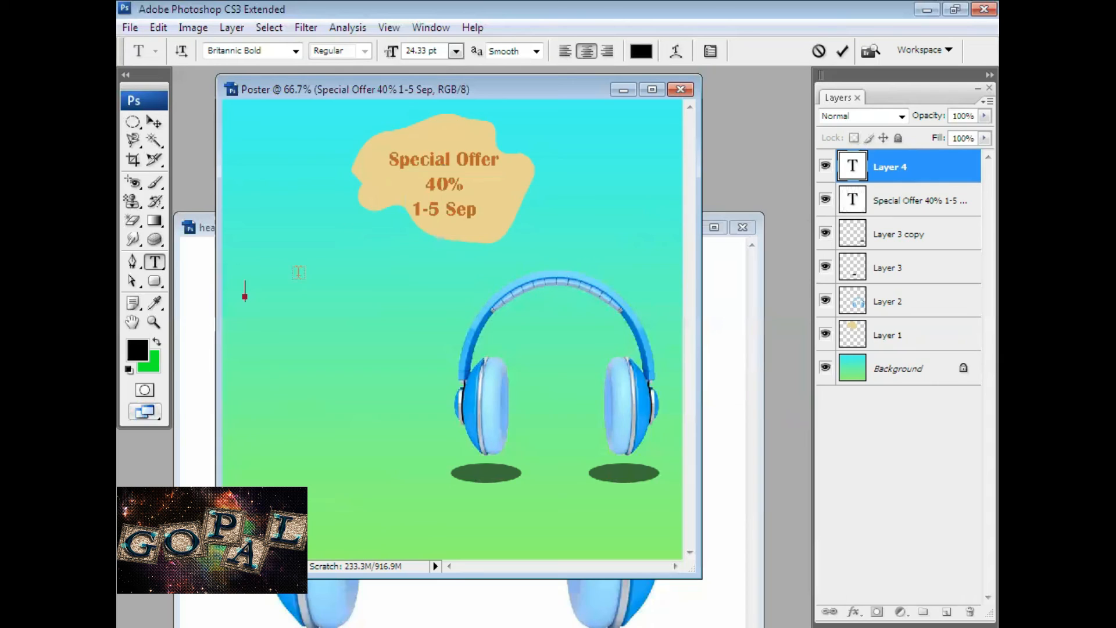
# Enter the text "Sterio Gaming" and position it to the left of the headphones
pyautogui.write('Sterio')
pyautogui.moveTo(299, 275); pyautogui.dragTo(342, 283)
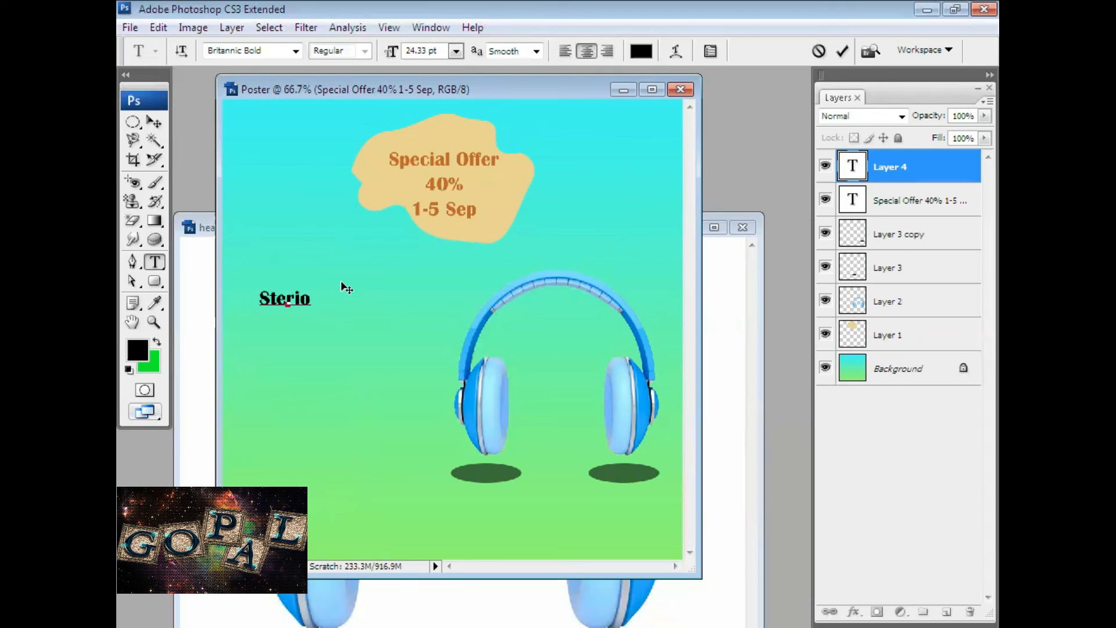
pyautogui.write('Gami')
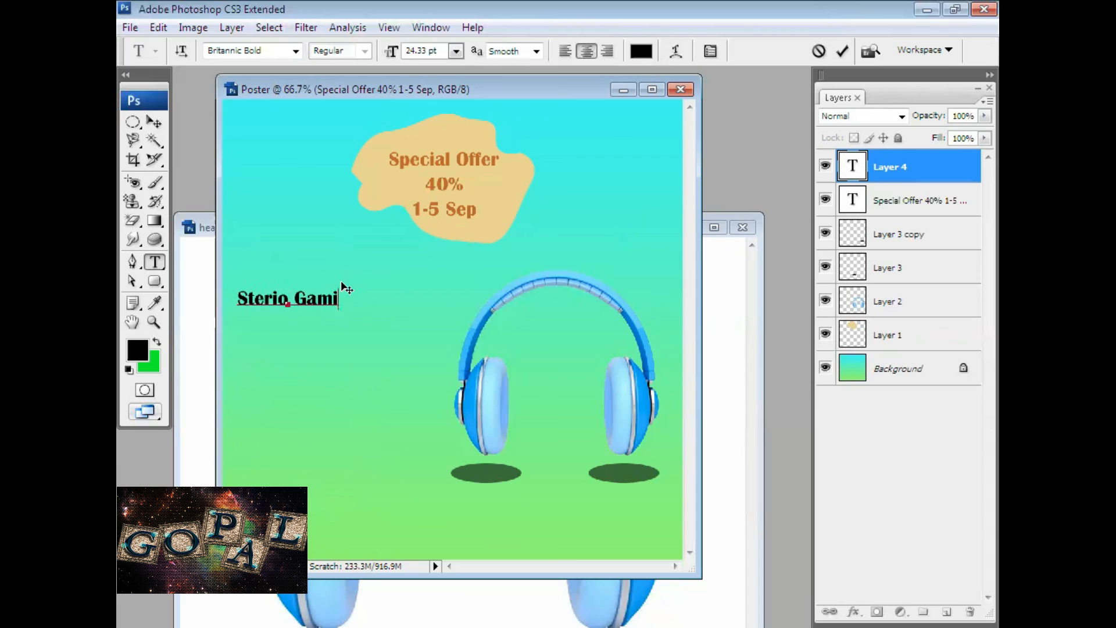
pyautogui.write('ng')
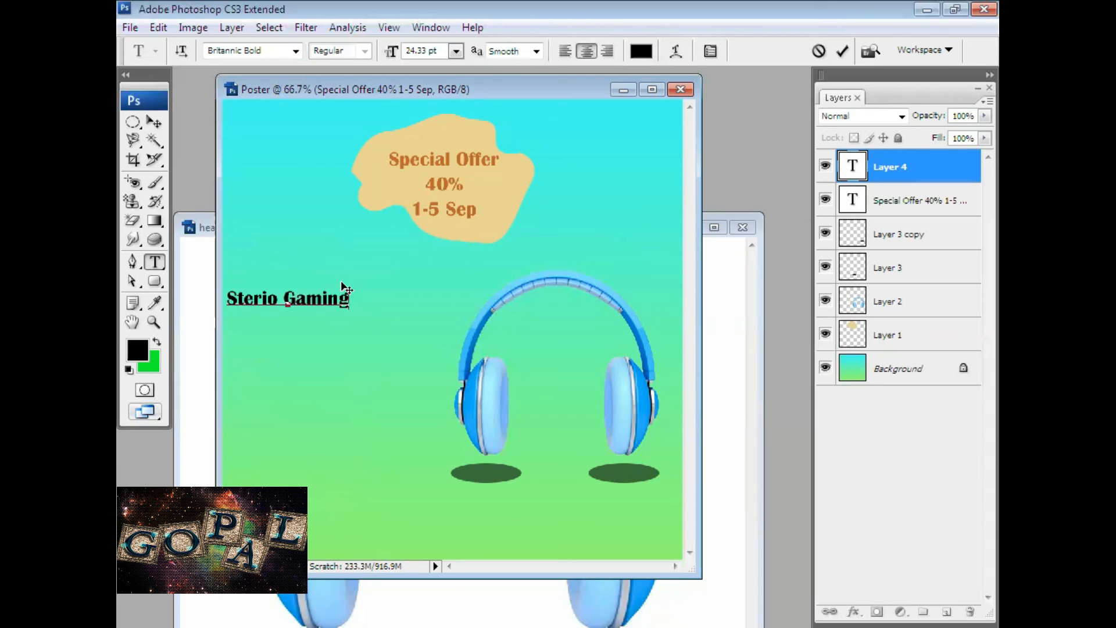
pyautogui.moveTo(376, 362); pyautogui.dragTo(385, 363)
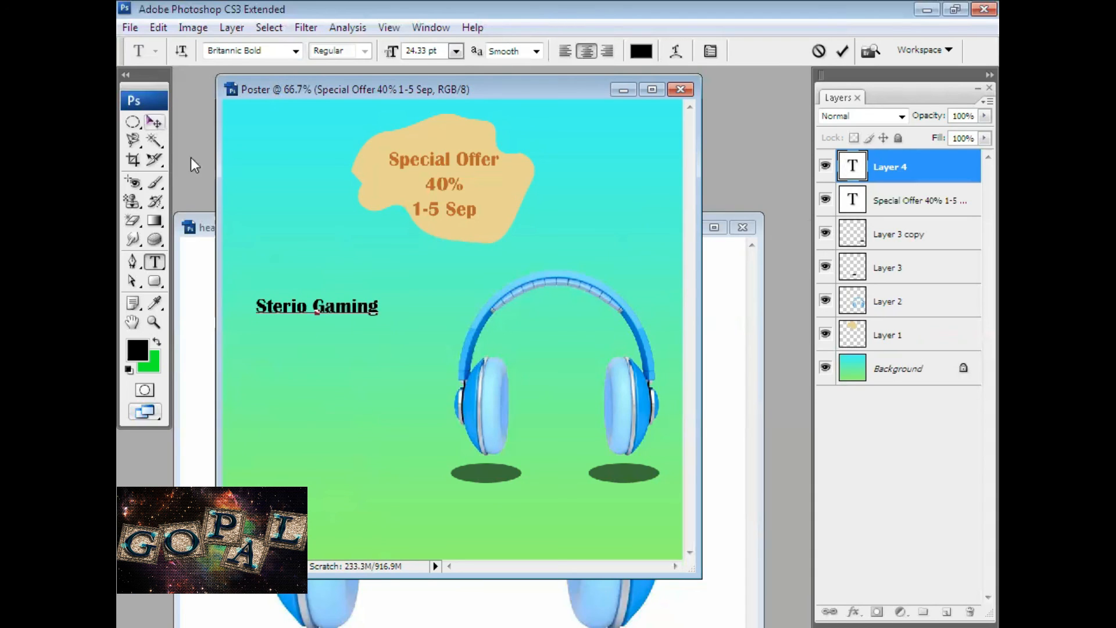
# Enlarge the whole "Sterio Gaming" text to 33.33 pt, nudge it slightly toward the headphones and commit it
pyautogui.hotkey('ctrl', 'a')
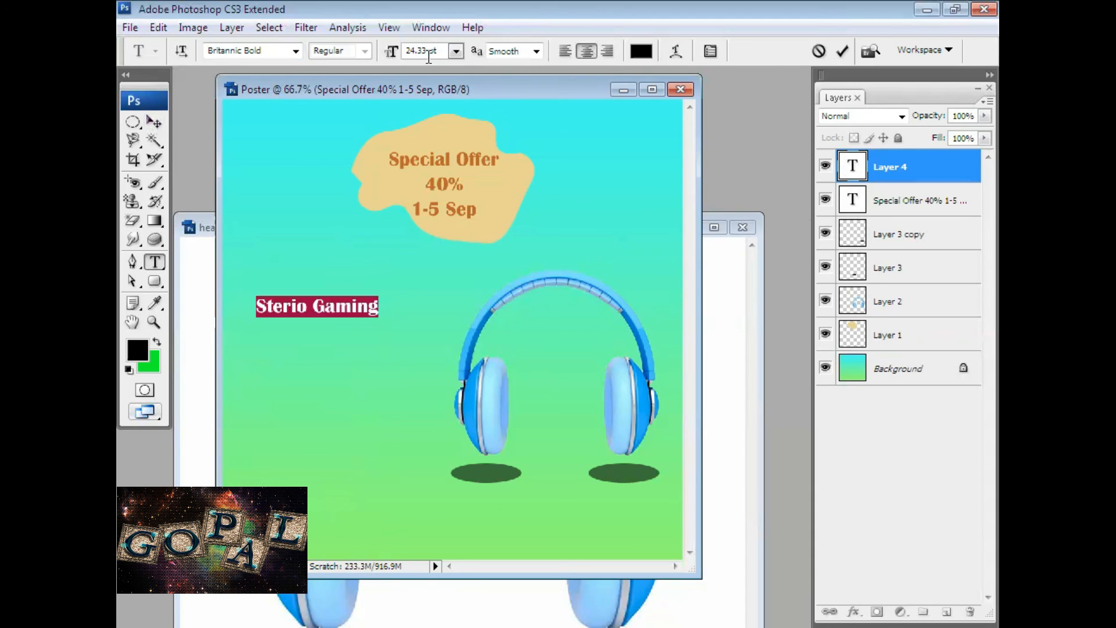
pyautogui.scroll(4, 430, 51)
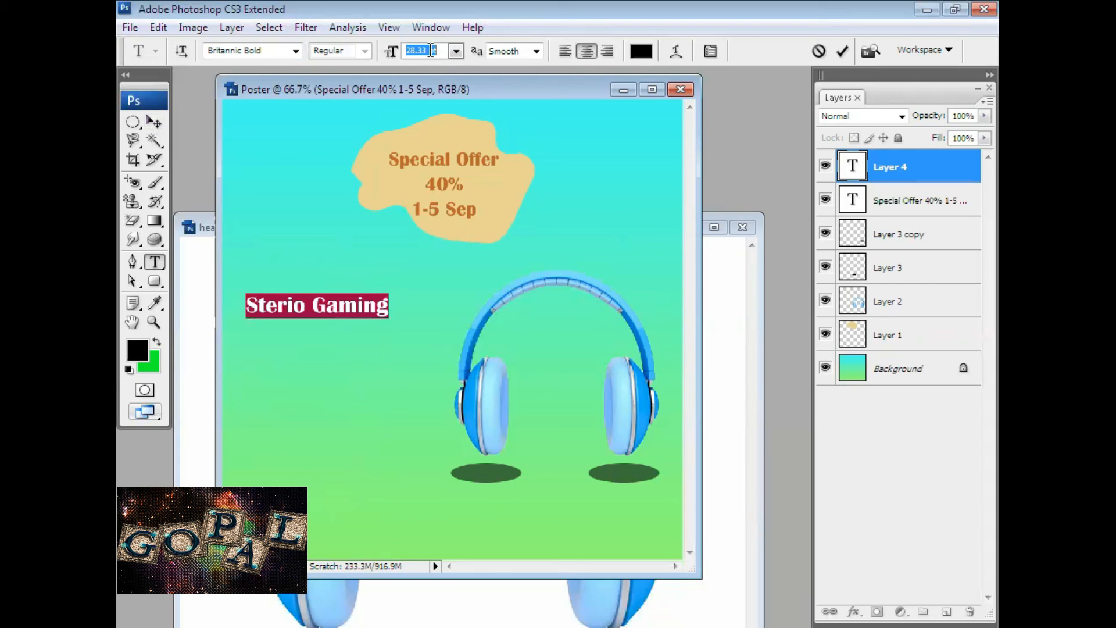
pyautogui.scroll(4, 430, 50)
pyautogui.scroll(1, 431, 51)
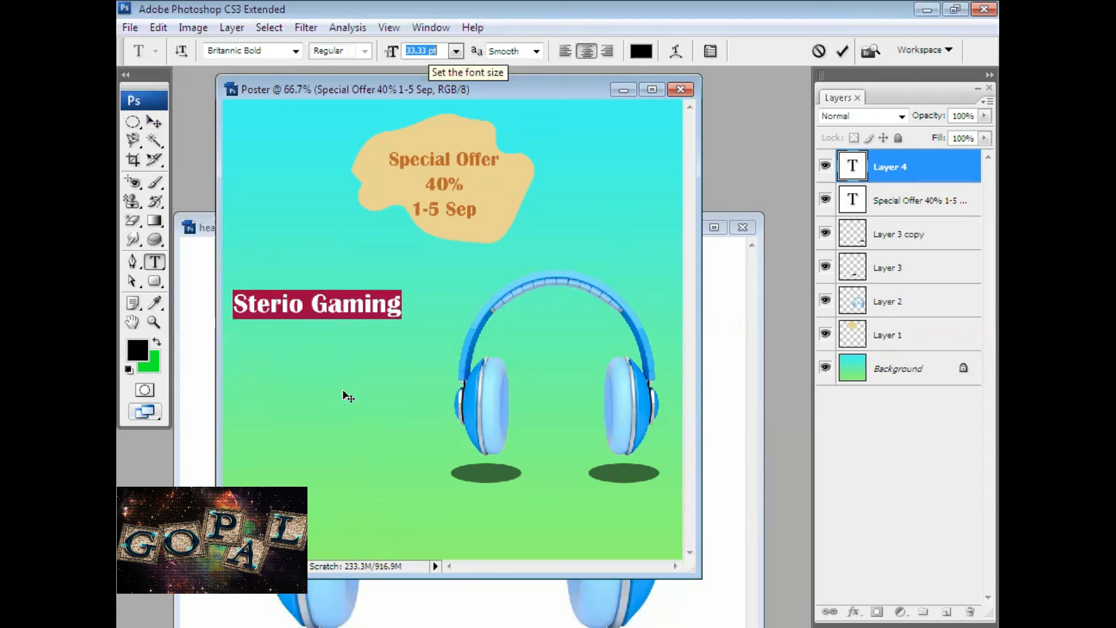
pyautogui.moveTo(343, 392); pyautogui.dragTo(352, 393)
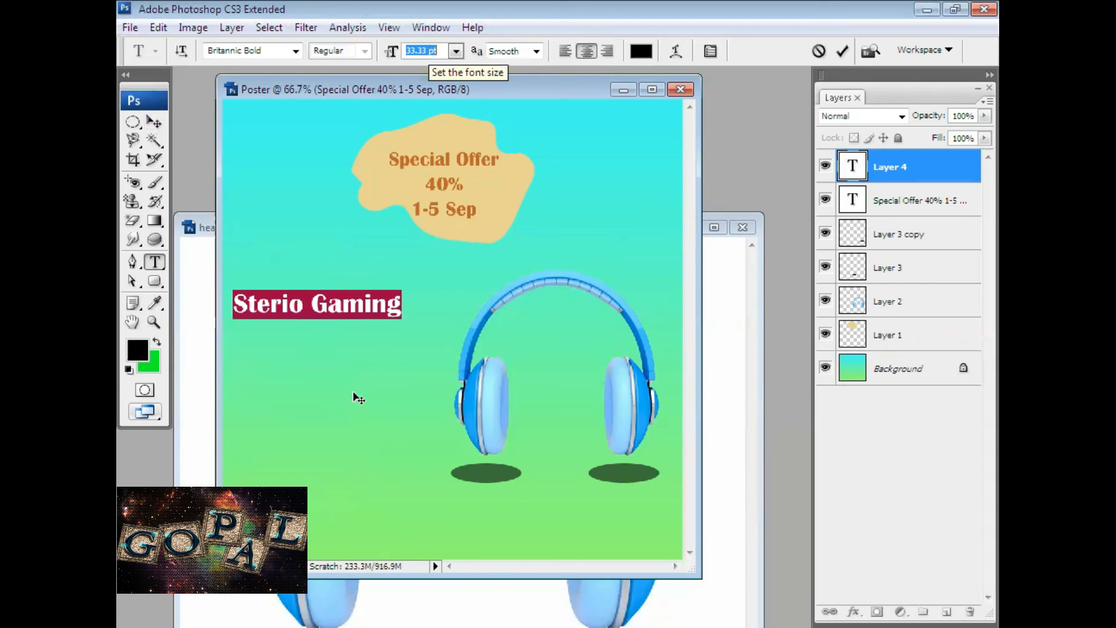
pyautogui.click(154, 122)
# Add a separate text layer reading "Headphone", place it directly beneath "Sterio Gaming" and commit it
pyautogui.click(154, 263)
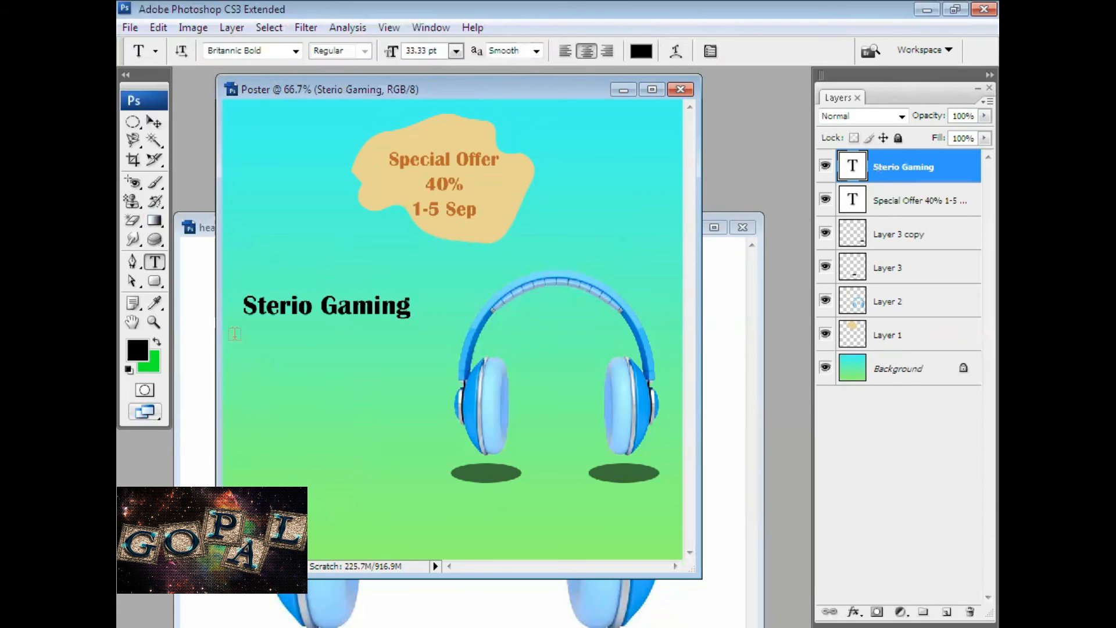
pyautogui.click(249, 337)
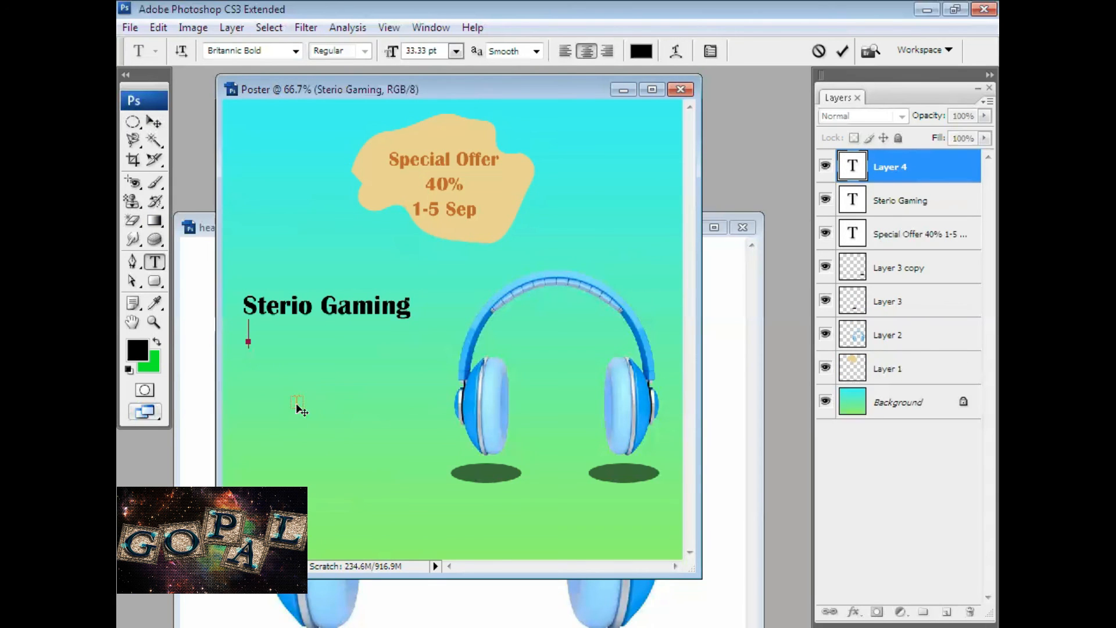
pyautogui.write('Head')
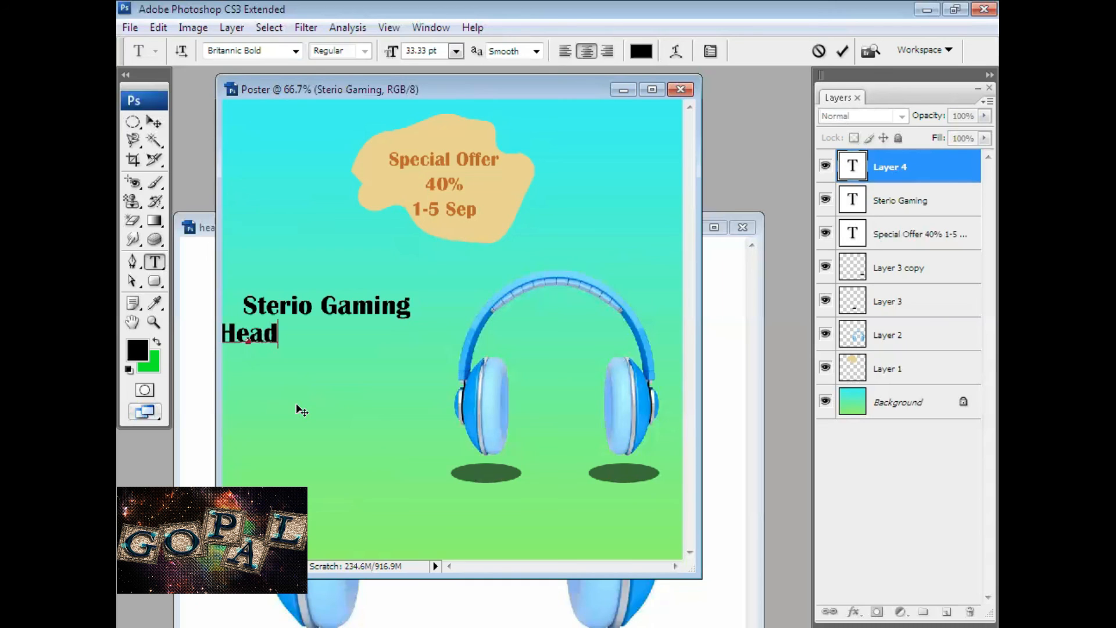
pyautogui.write('phone')
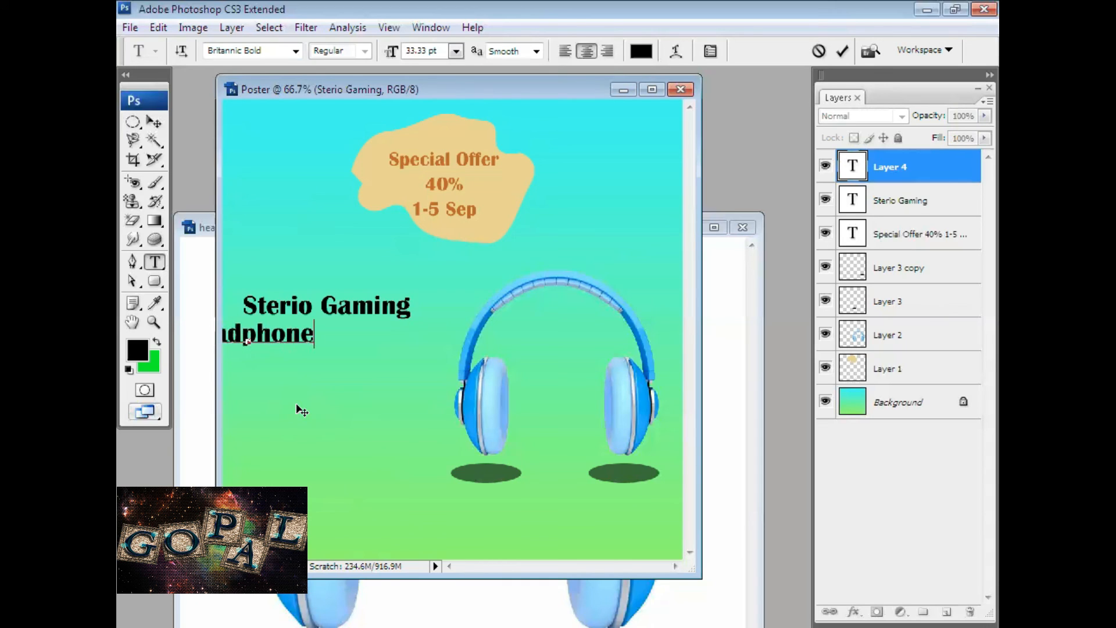
pyautogui.moveTo(296, 405); pyautogui.dragTo(378, 400)
pyautogui.click(155, 121)
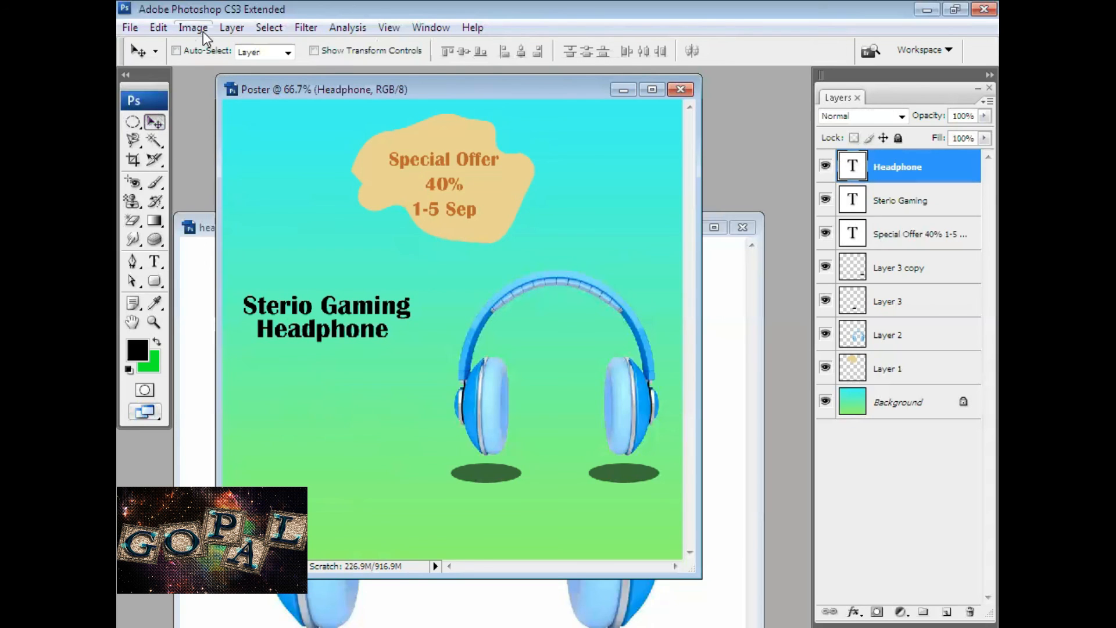
# Stretch the "Headphone" text horizontally to 126.8% so both ends line up with "Sterio Gaming", and apply the transform
pyautogui.hotkey('ctrl', 't')
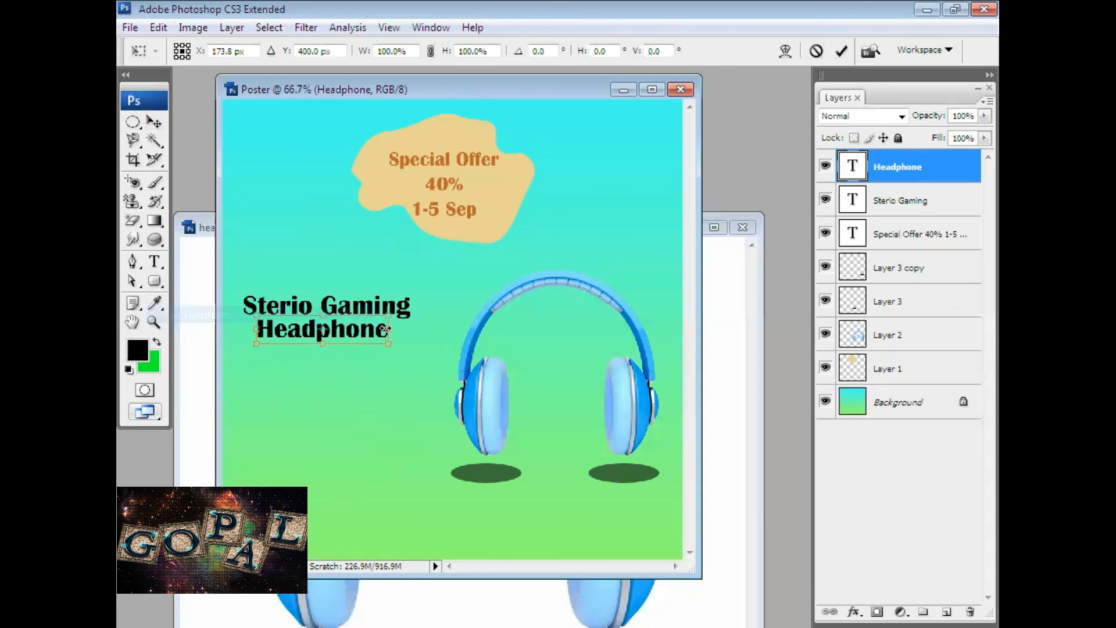
pyautogui.moveTo(397, 332); pyautogui.dragTo(411, 333)
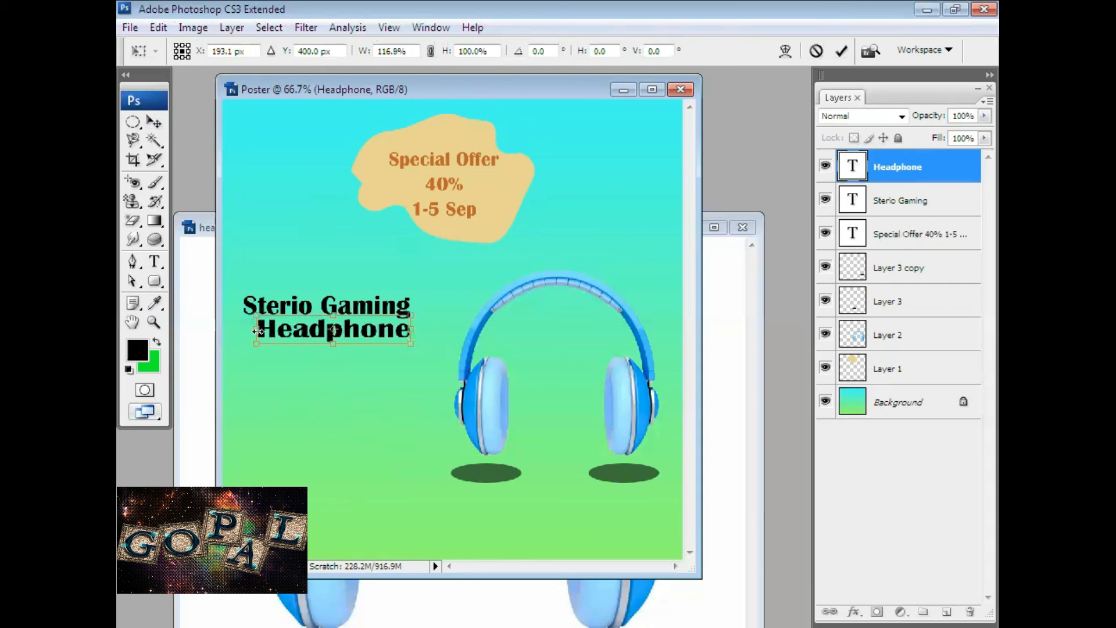
pyautogui.moveTo(256, 330); pyautogui.dragTo(245, 331)
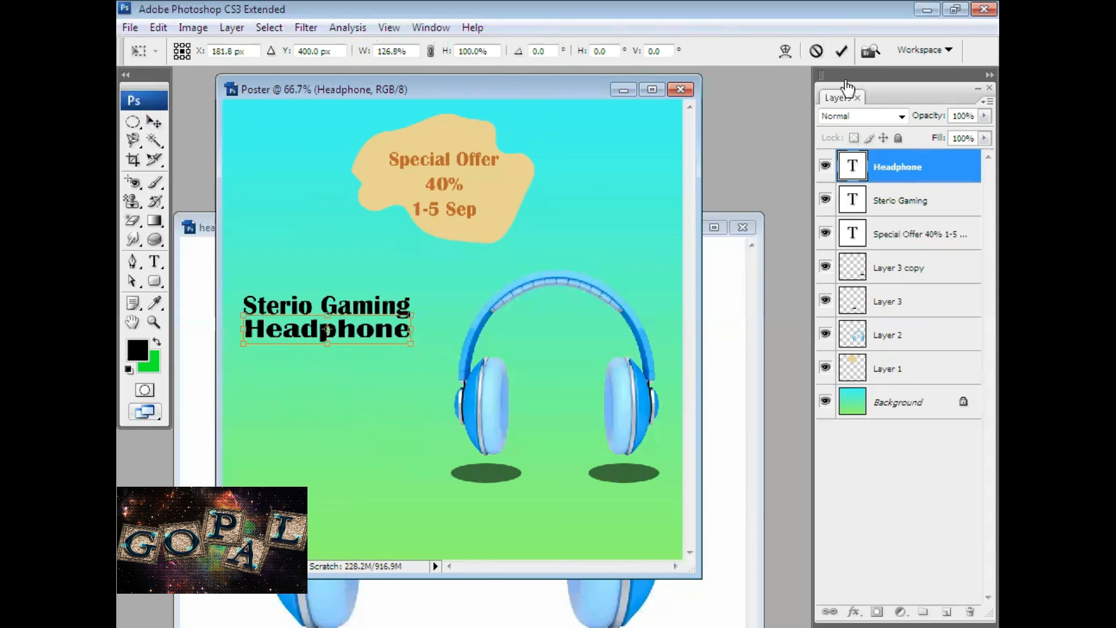
pyautogui.click(841, 51)
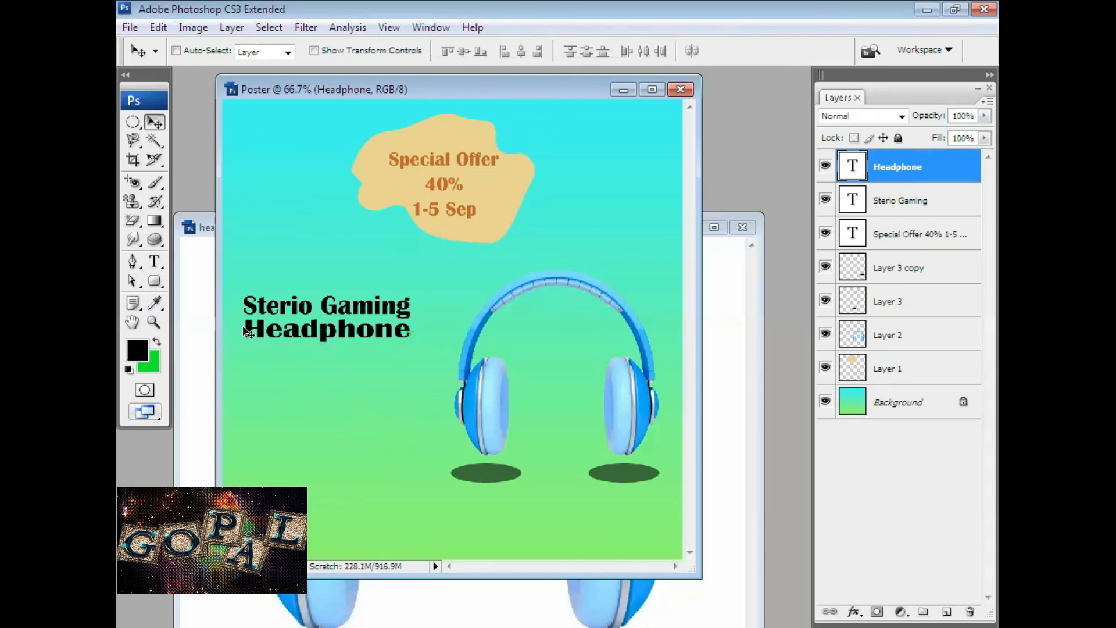
# Activate the Horizontal Type tool to add another text to the poster
pyautogui.click(154, 262)
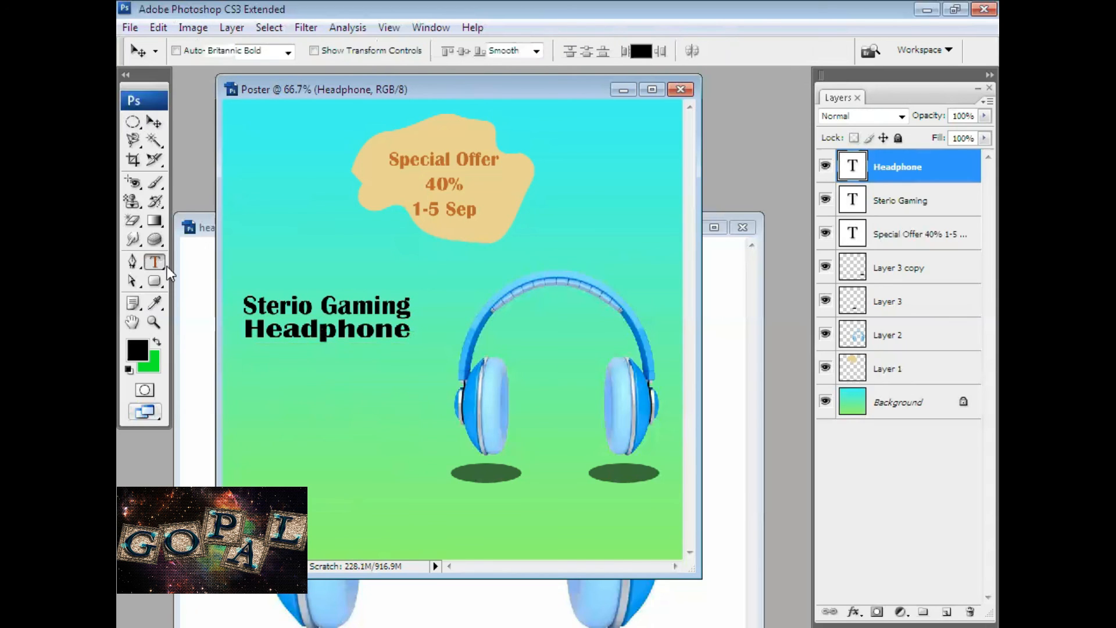